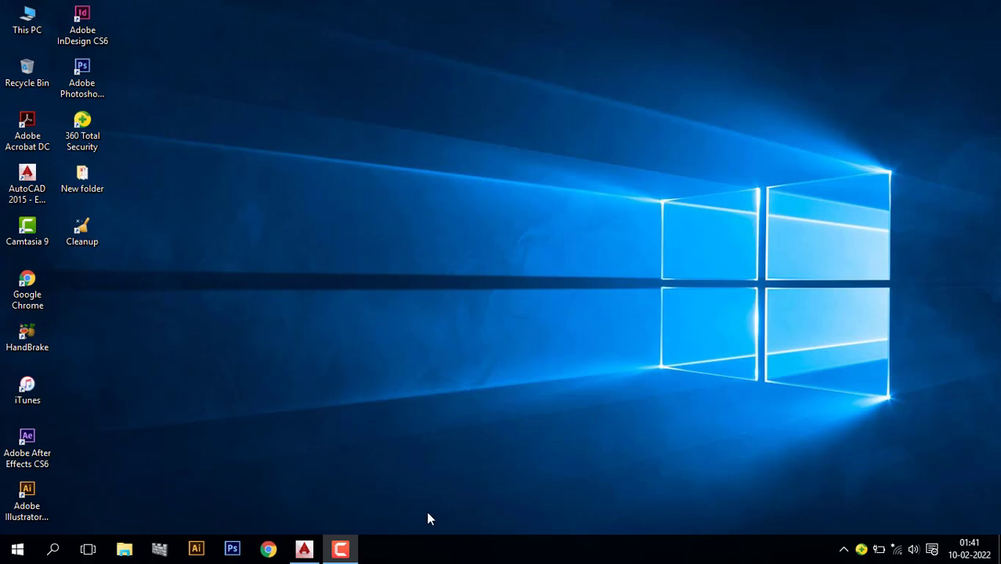
- Restore the AutoCAD window and orbit around the finished tension spring to inspect it
left_click(305, 553)
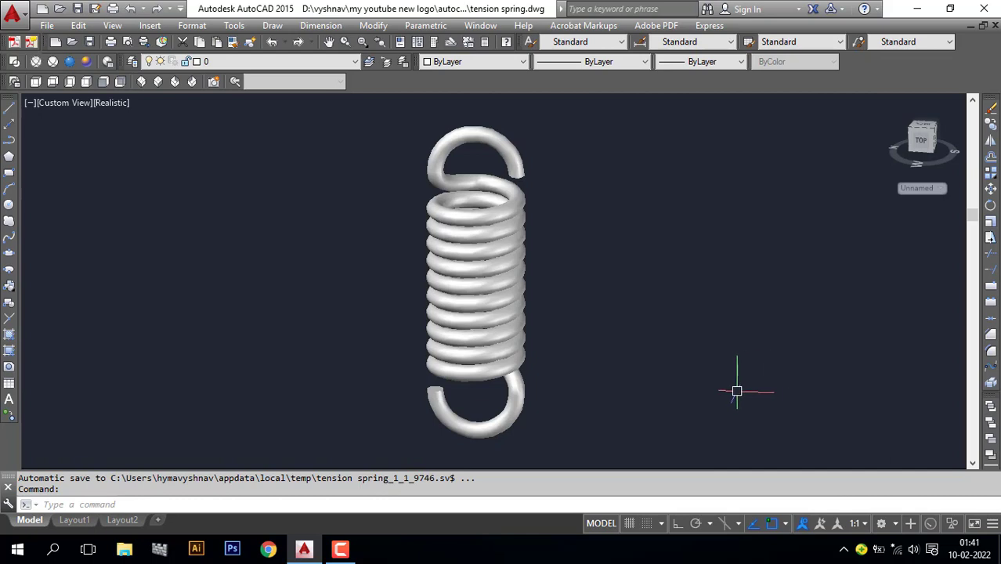
middle_click_drag(453, 290, 480, 377, "shift")
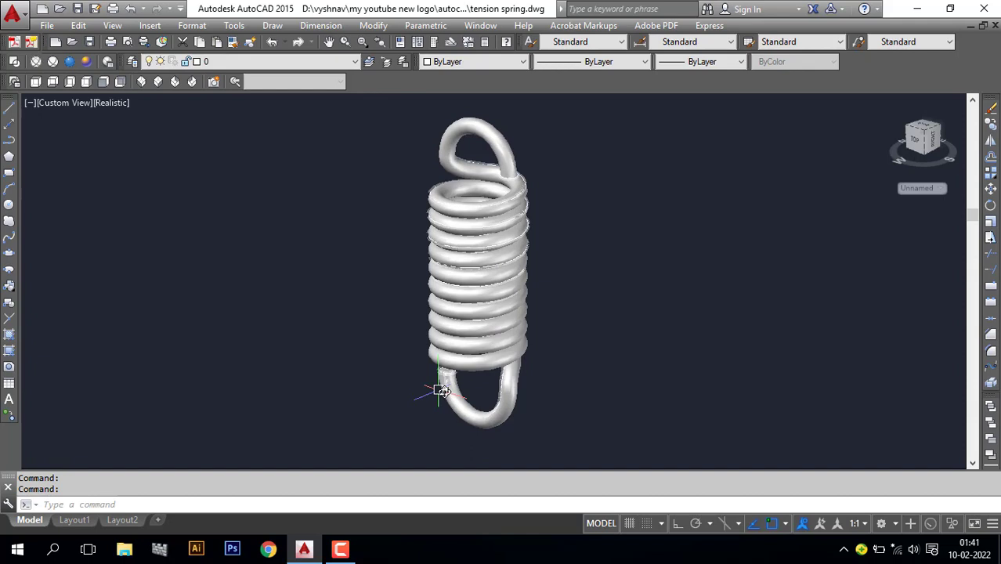
middle_click_drag(480, 377, 553, 375, "shift")
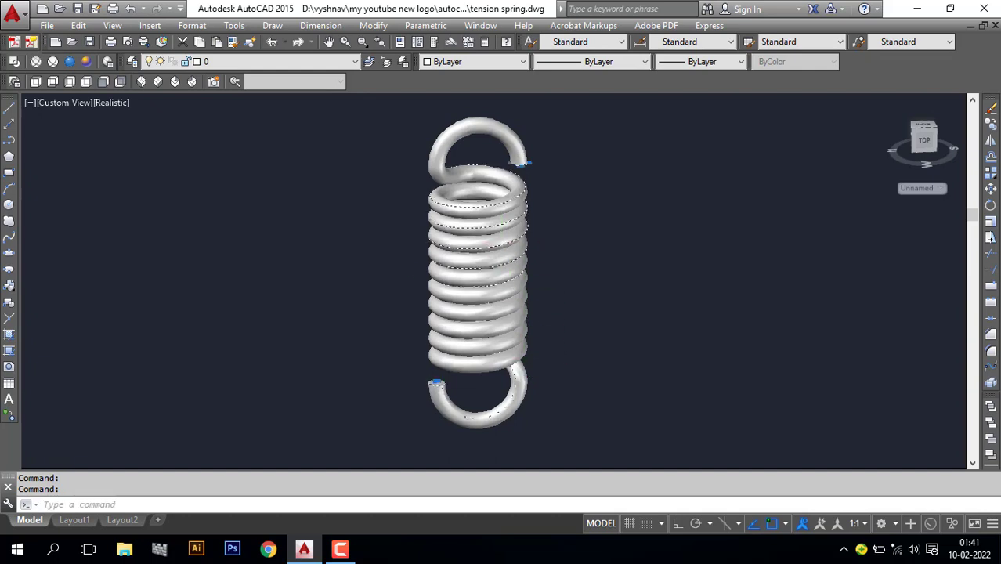
- Delete the finished spring from the drawing
left_click(500, 246)
key("Delete")
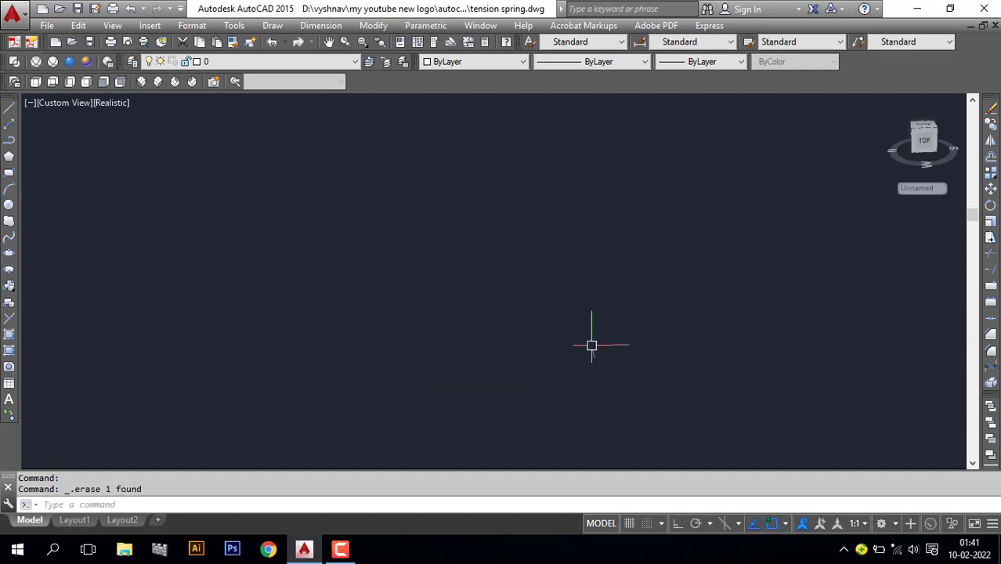
left_click(569, 307)
left_click(134, 230)
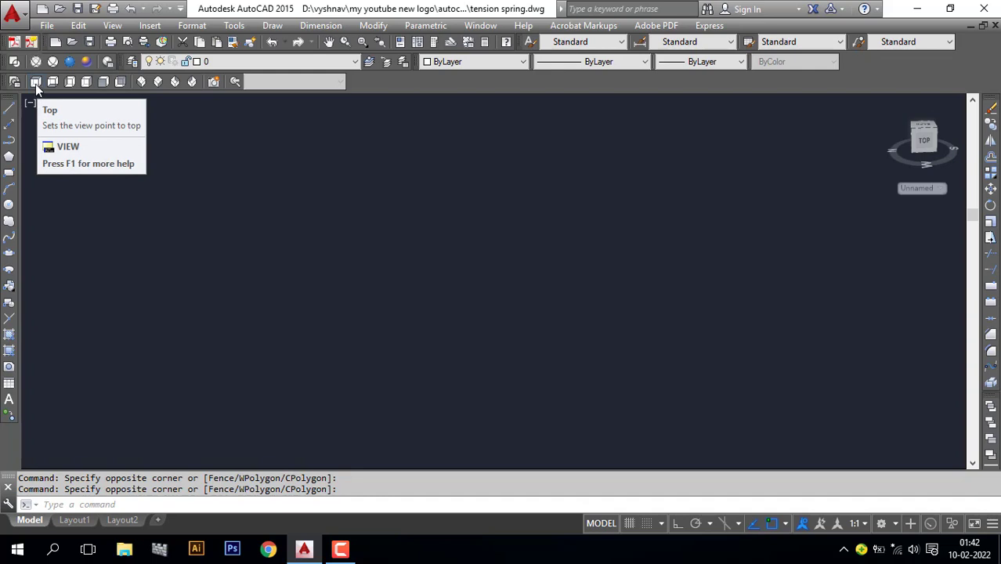
- Switch to the Top view, and start then cancel the HELIX command
left_click(35, 83)
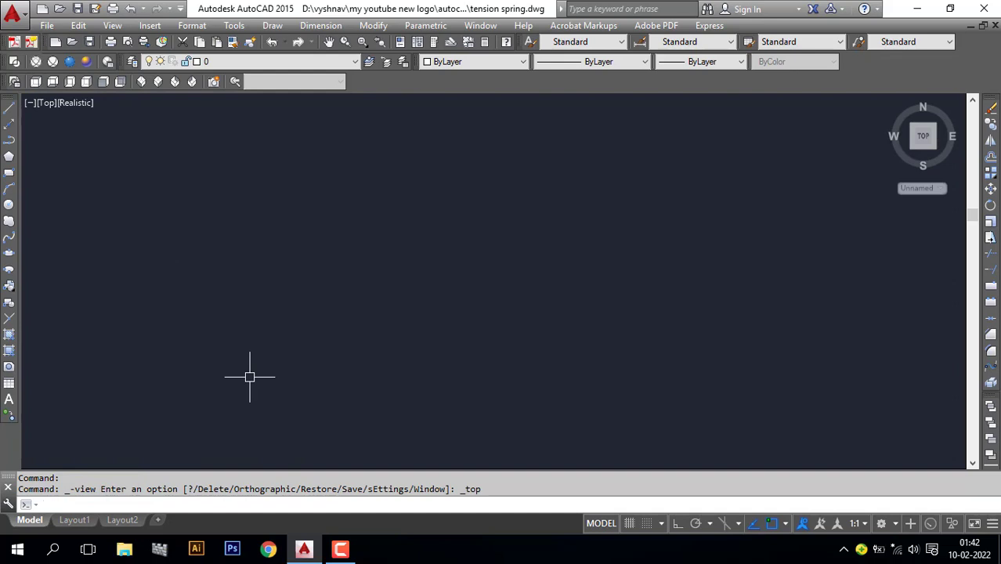
type("he")
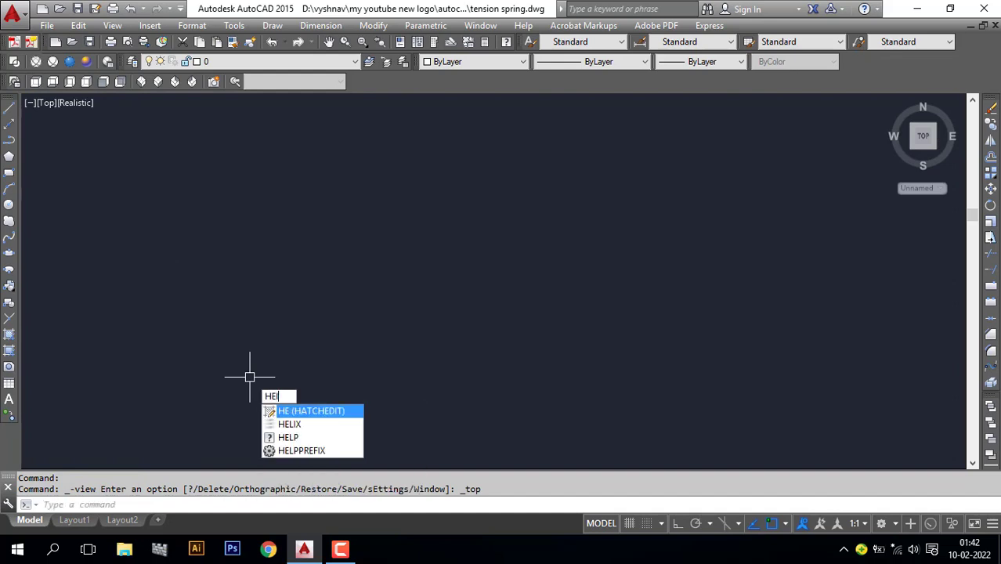
type("li")
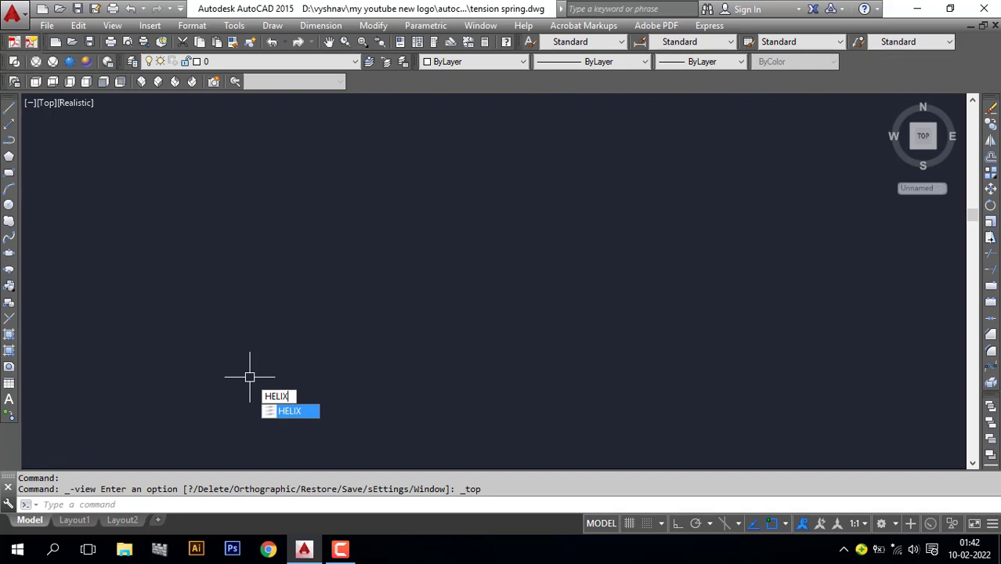
key("Return")
key("Escape")
left_click(253, 96)
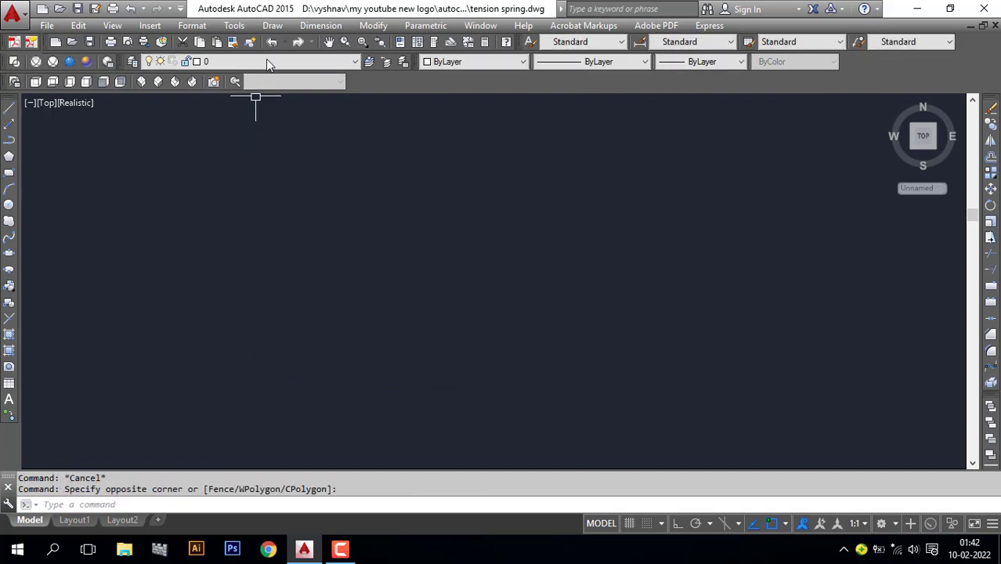
- Draw a helix mid-drawing with base and top radius 2.5, 10 turns and 1.1 turn height
left_click(273, 26)
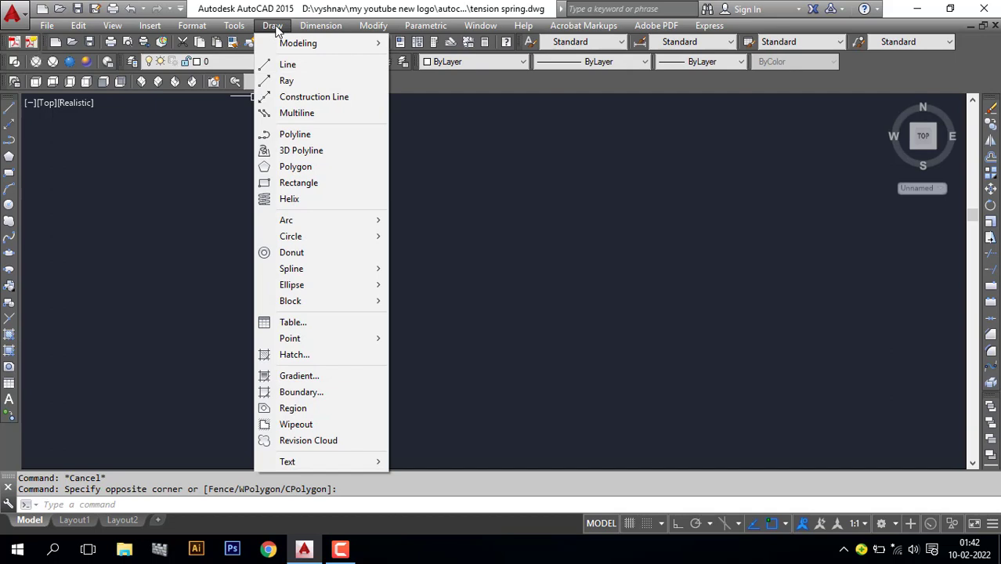
left_click(289, 199)
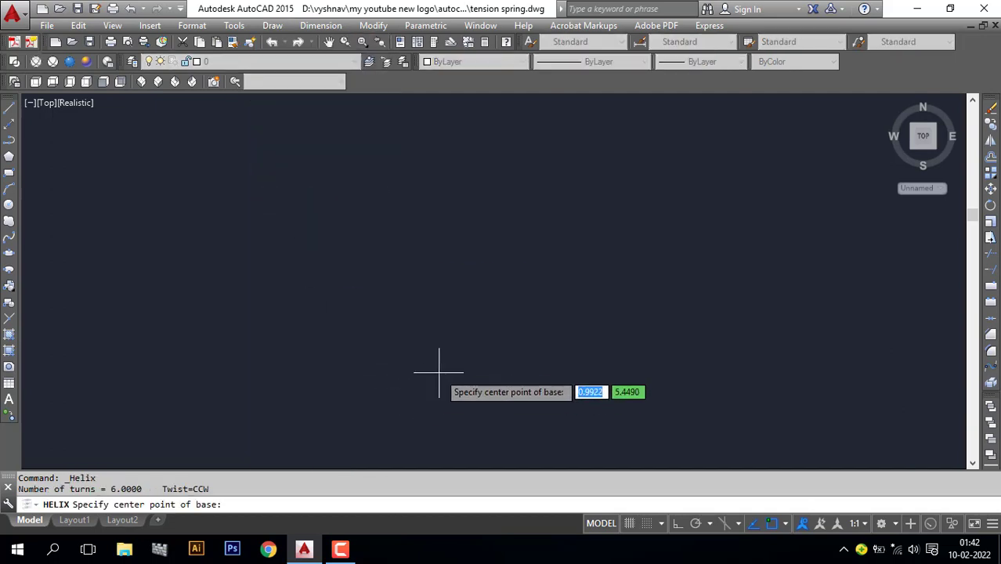
left_click(470, 296)
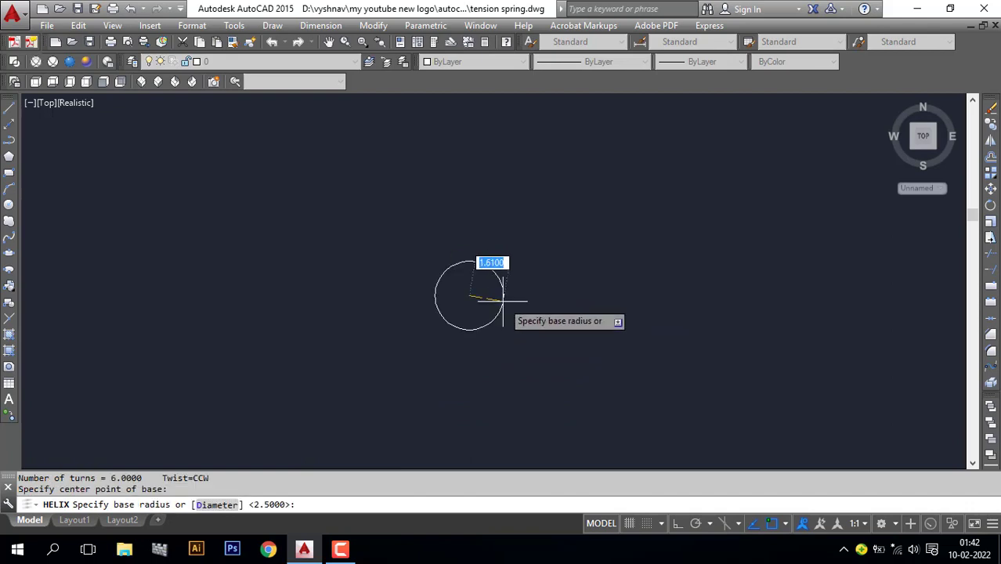
type("2")
key("Return")
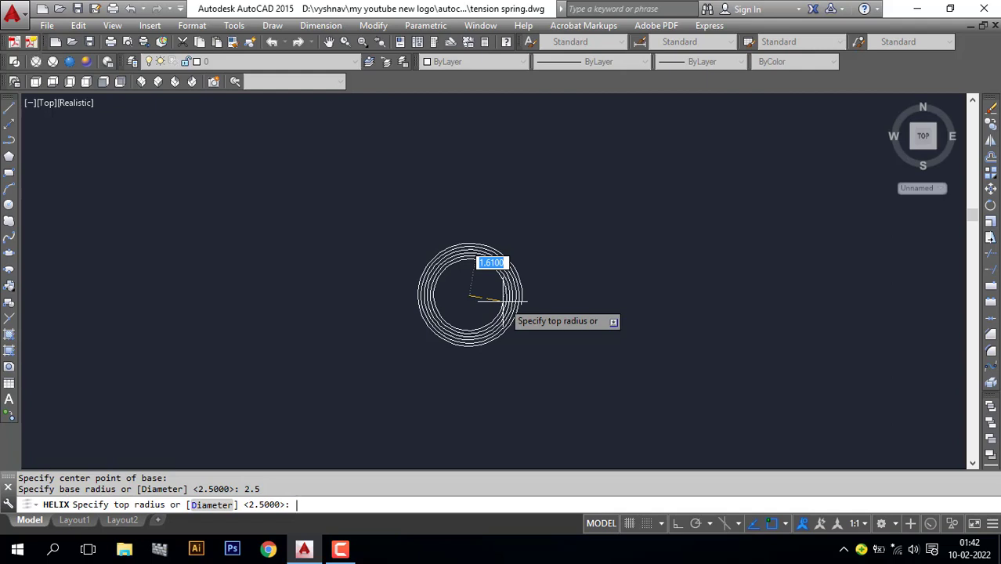
key("Return")
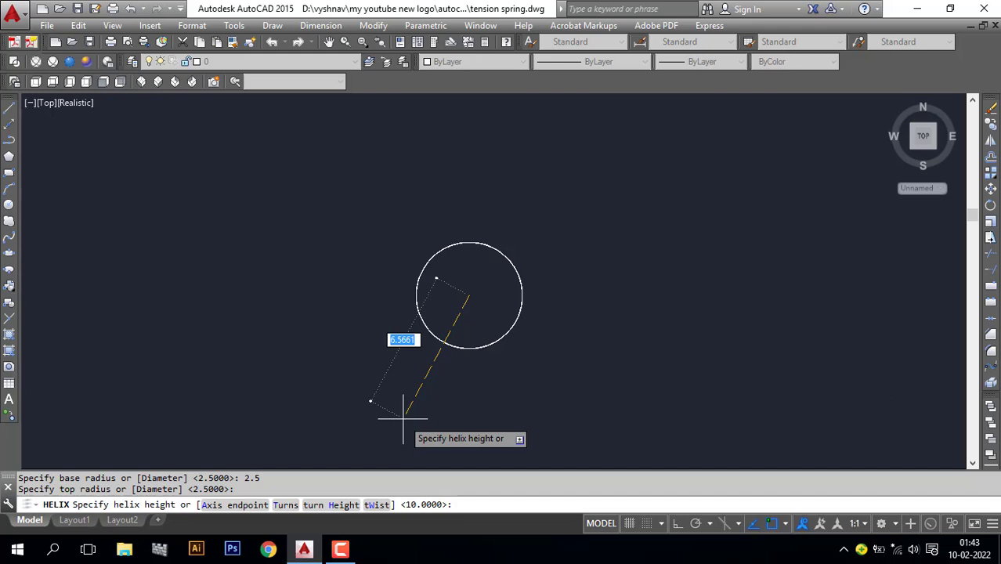
left_click(286, 505)
type("10")
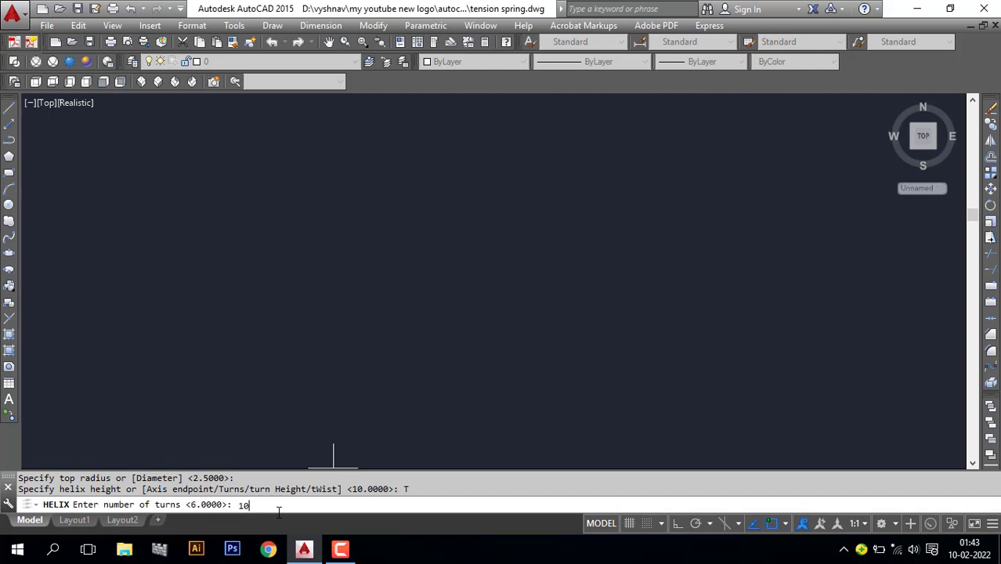
key("Return")
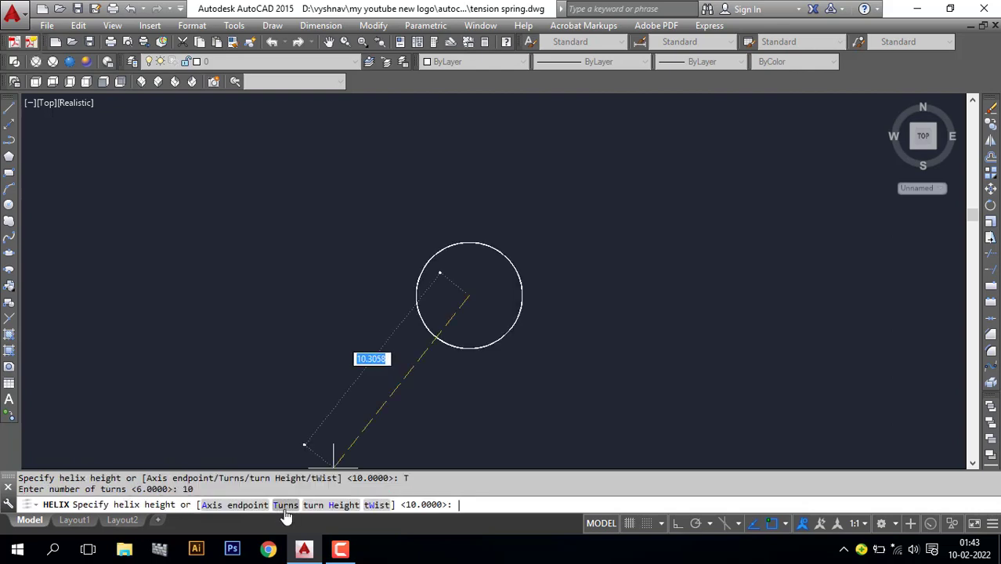
left_click(339, 506)
type("1.1")
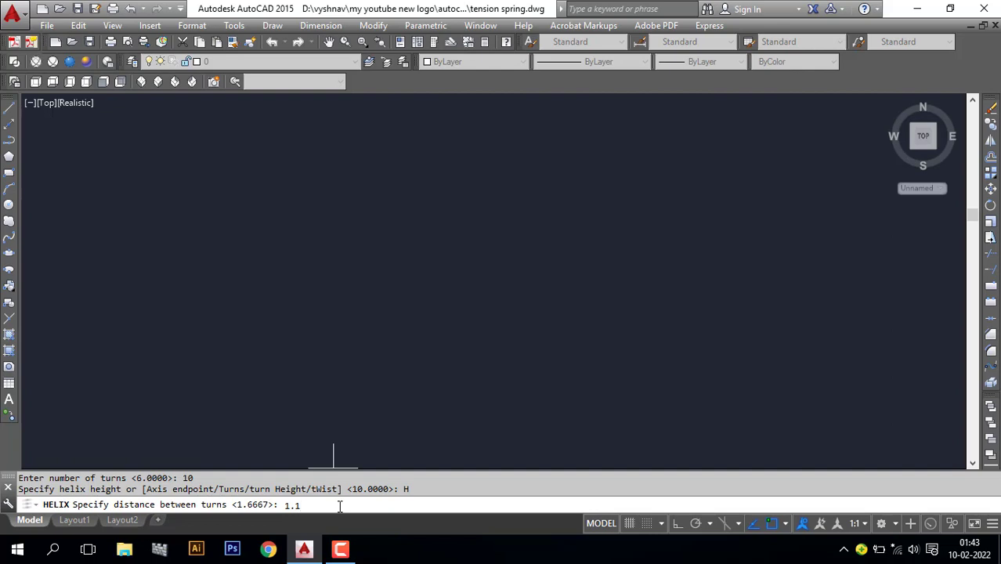
key("Return")
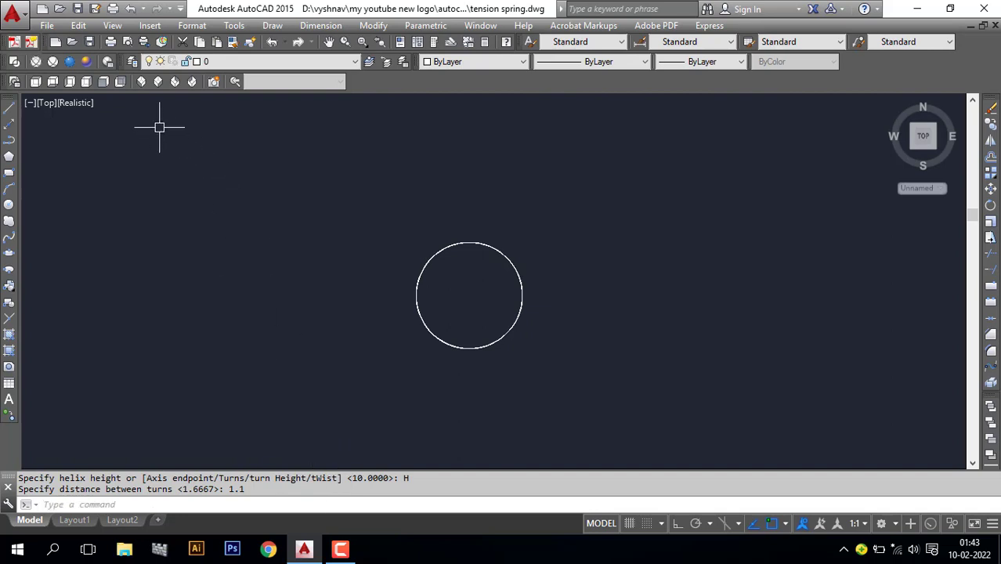
left_click(143, 81)
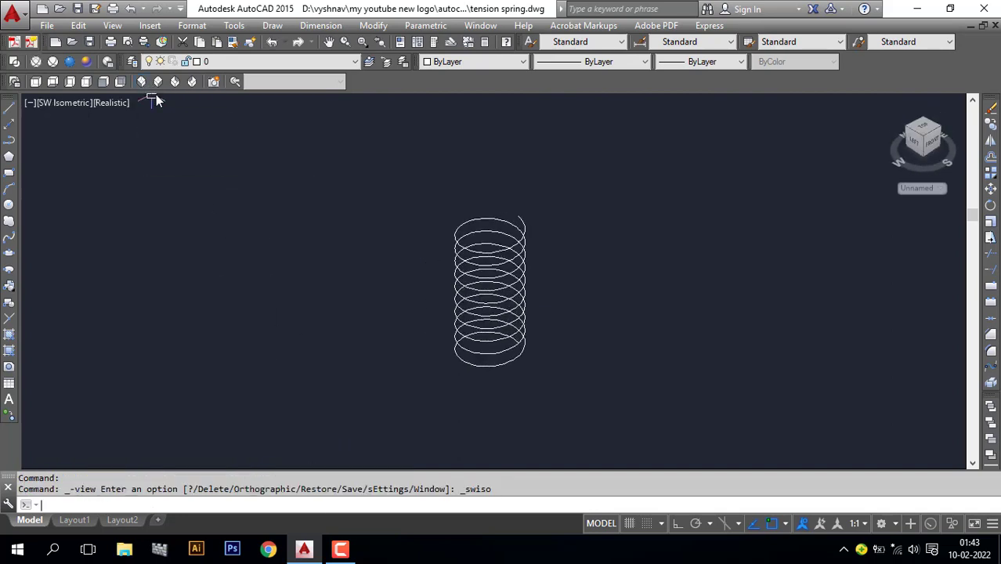
- Recentre the helix and view it side-on from the Left view
middle_click_drag(533, 308, 520, 298)
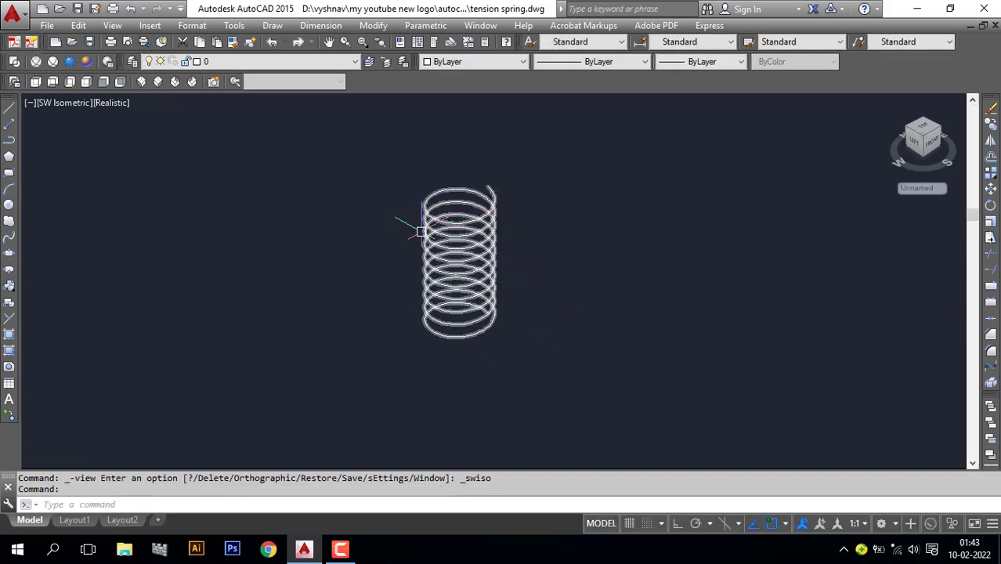
mouse_move(508, 343)
middle_mouse_down("shift")
mouse_move(446, 300)
mouse_move(408, 307)
middle_mouse_up("shift")
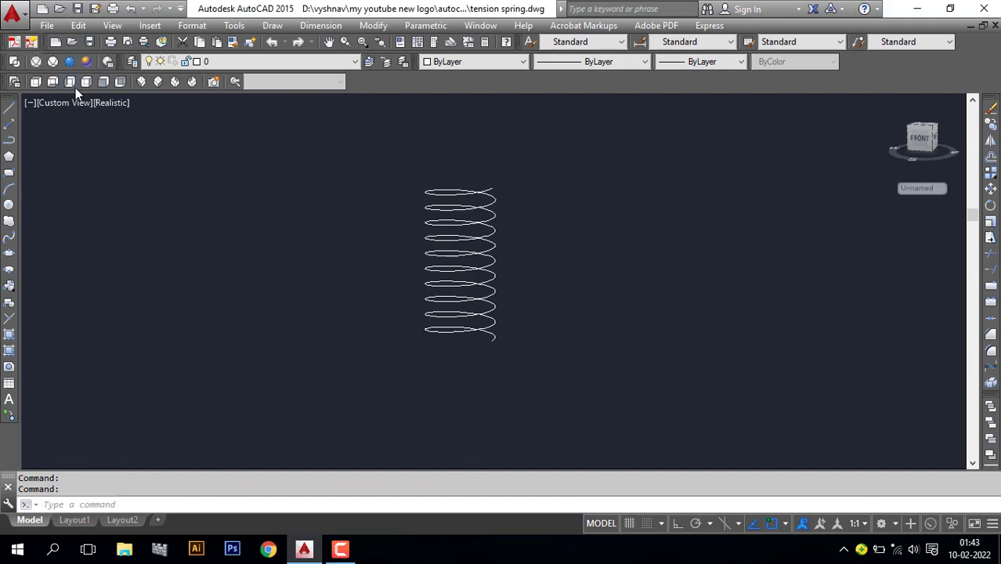
left_click(75, 86)
middle_click_drag(424, 351, 394, 358)
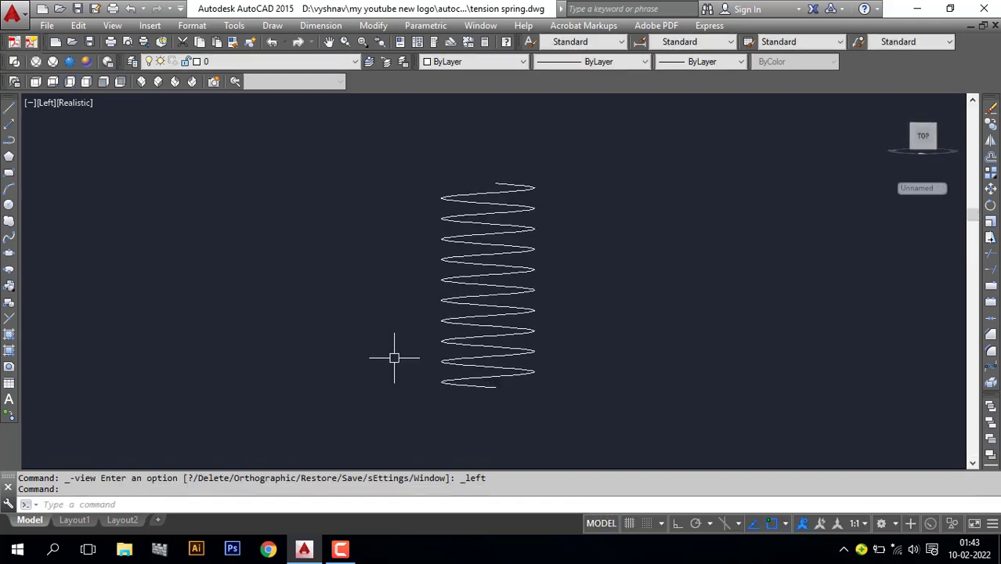
type("L")
key("Return")
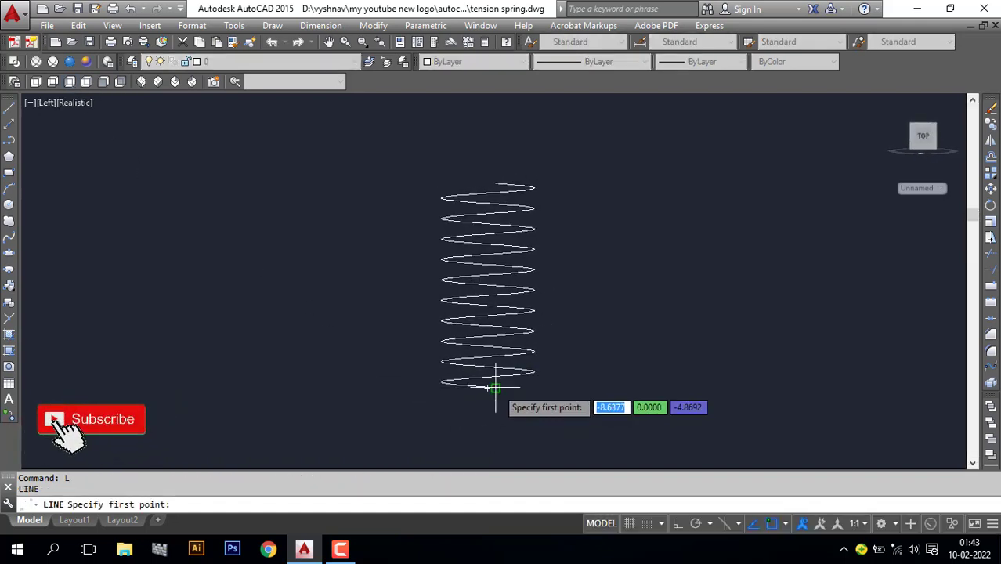
- Draw a vertical axis line from the helix bottom to above its top coil
left_click(495, 387)
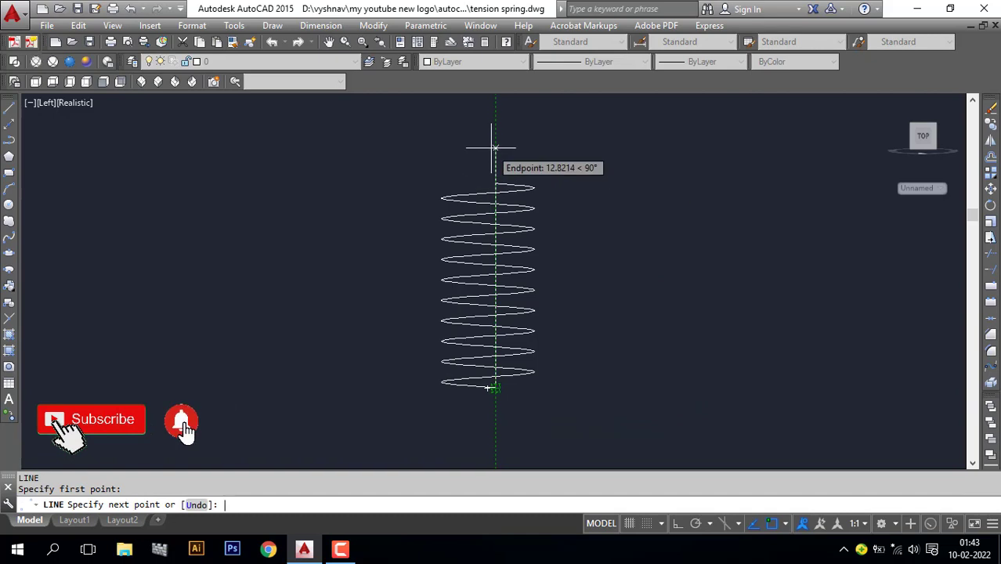
key("Escape")
type("L")
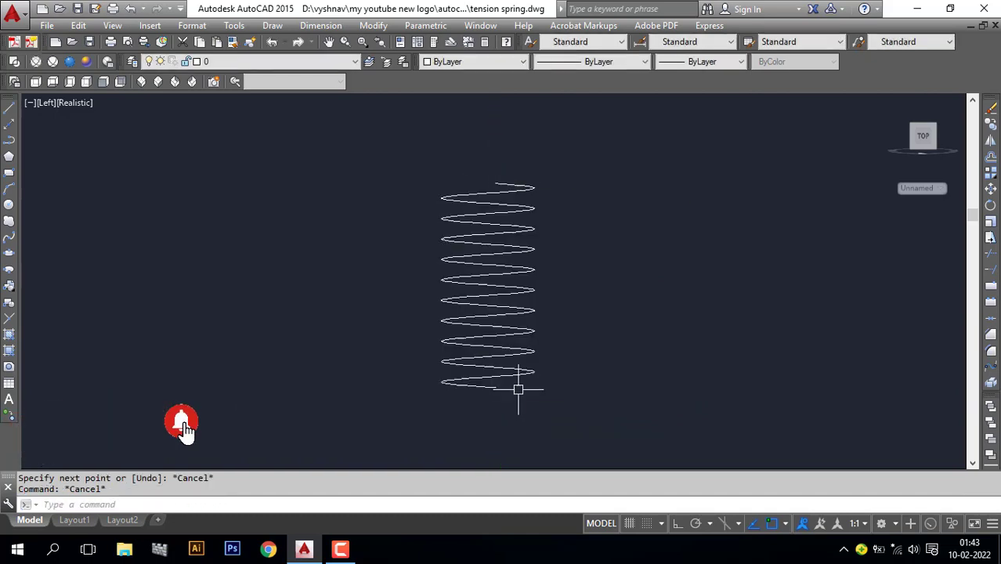
key("Return")
left_click(488, 386)
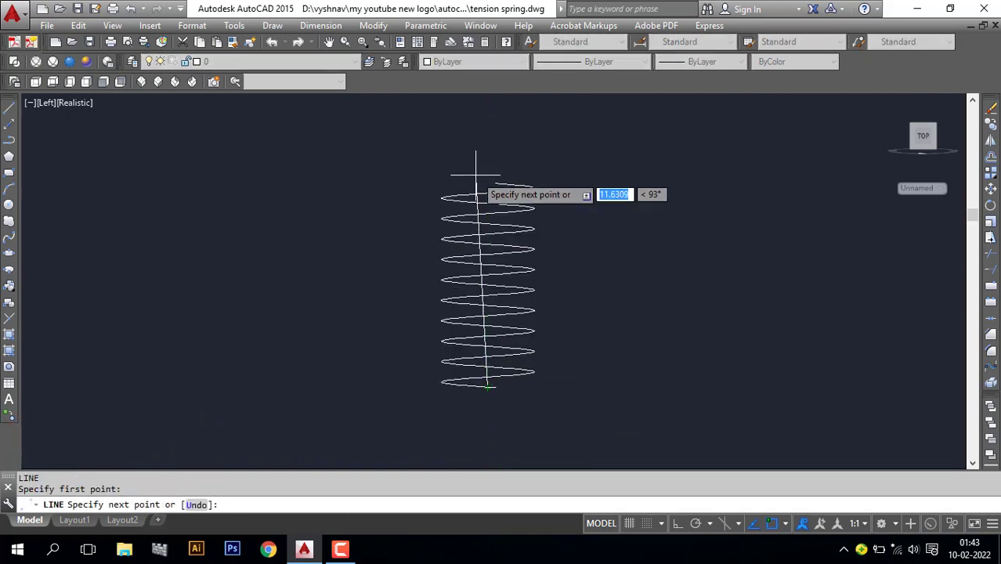
left_click(488, 126)
key("Return")
- Draw a 2.5-radius circle centred on the axis line above the top coil
middle_click_drag(569, 227, 575, 269)
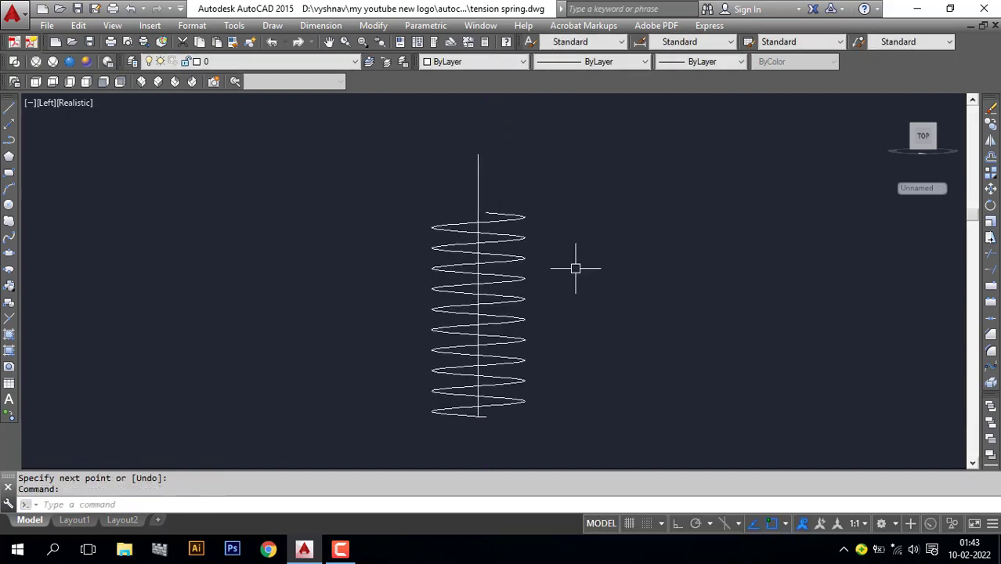
type("c")
key("Return")
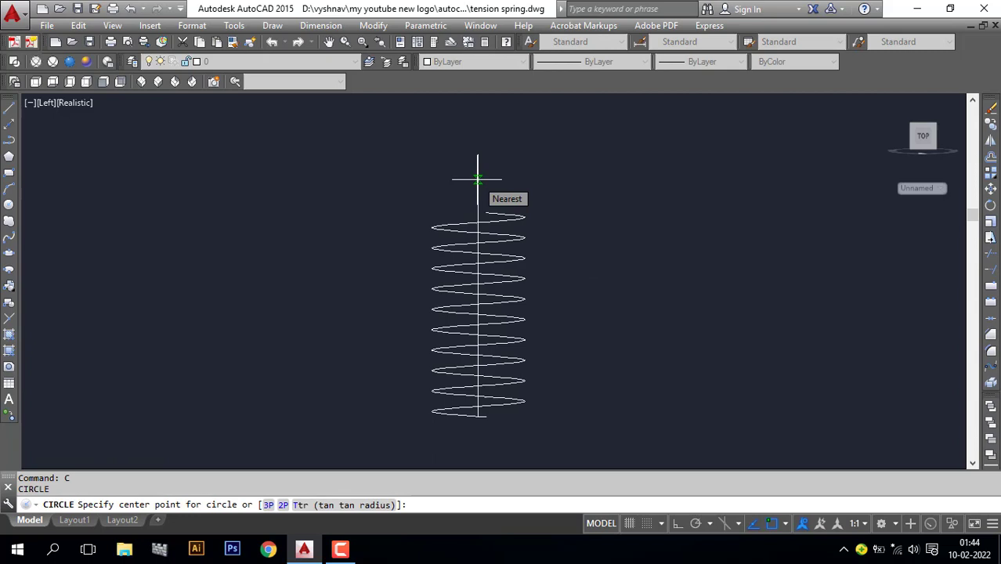
left_click(478, 179)
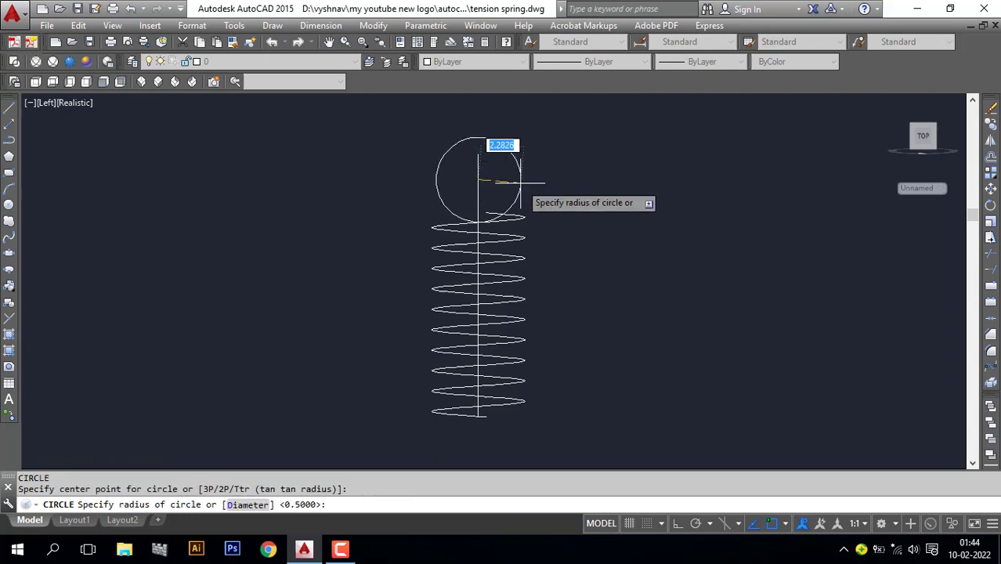
type("2.5")
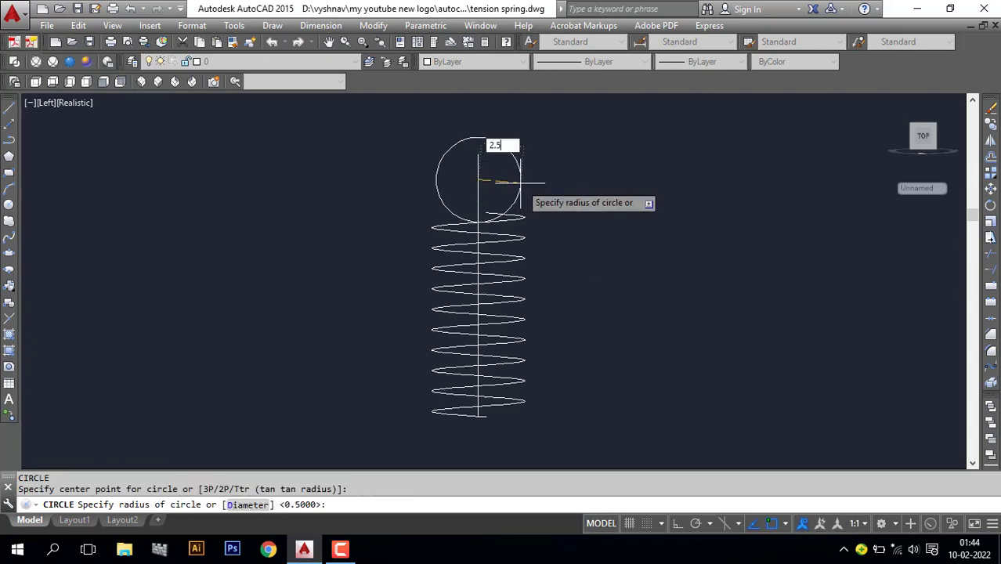
key("Return")
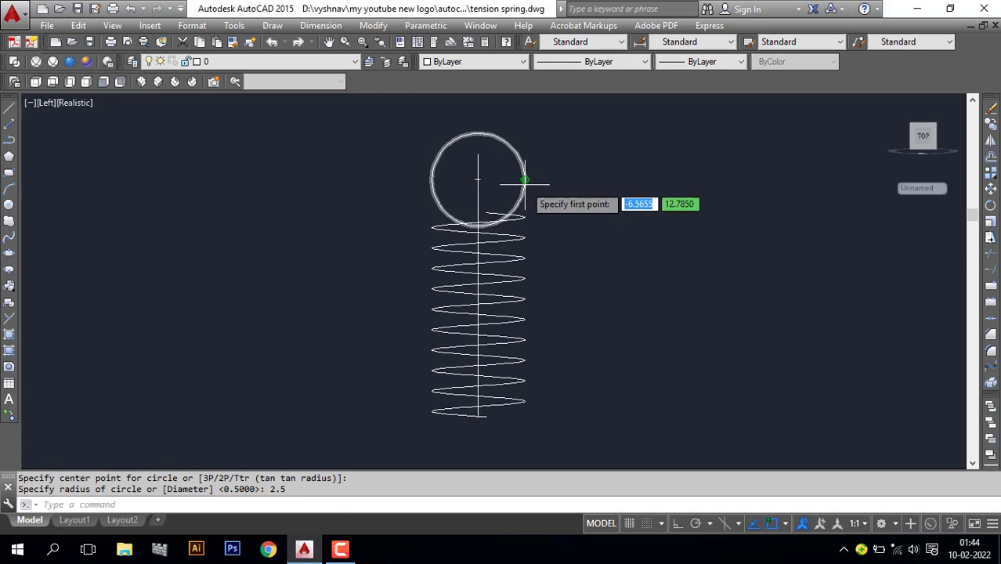
- Draw a horizontal line across the circle and trim away the circle's lower half
left_click(524, 180)
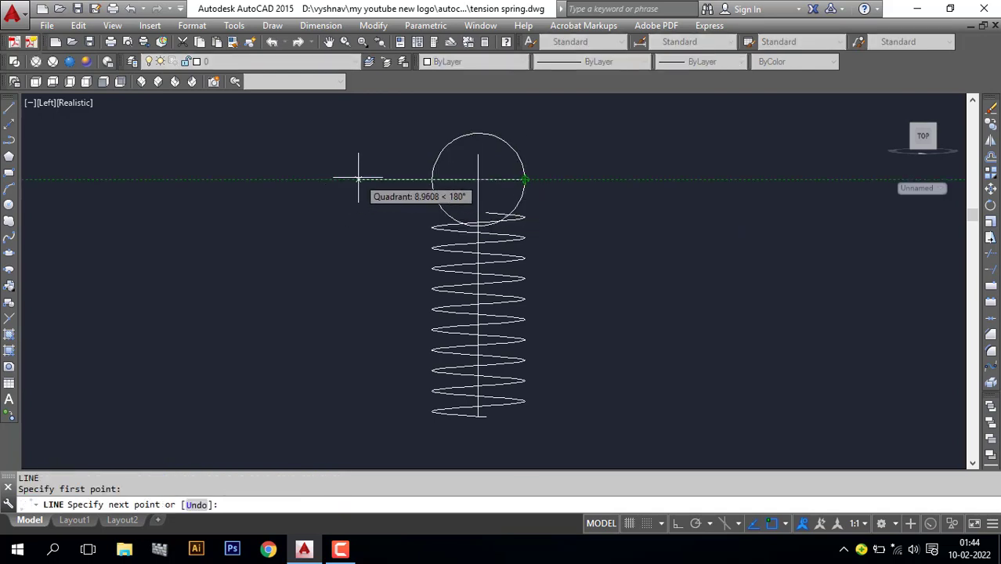
left_click(358, 179)
key("Return")
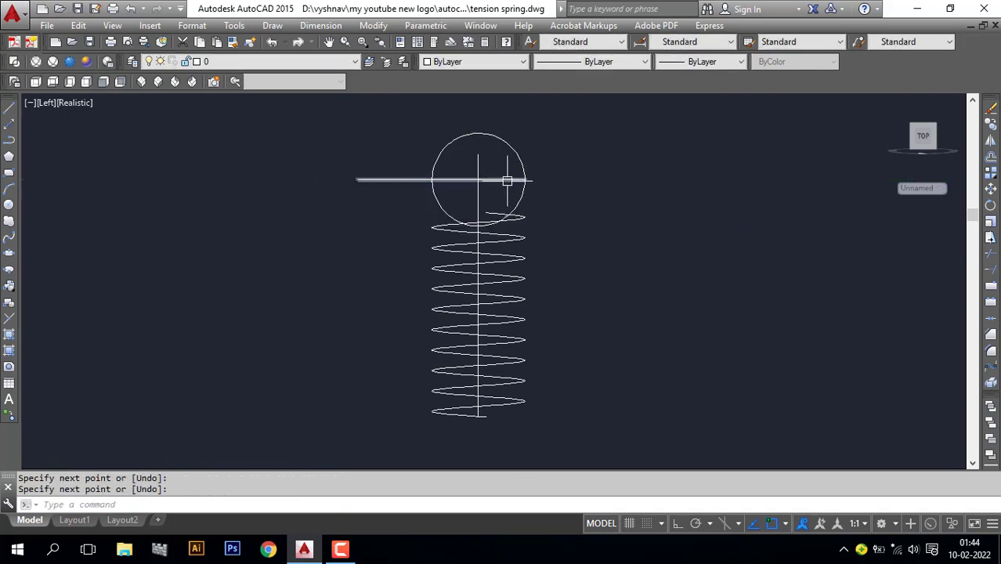
type("tr")
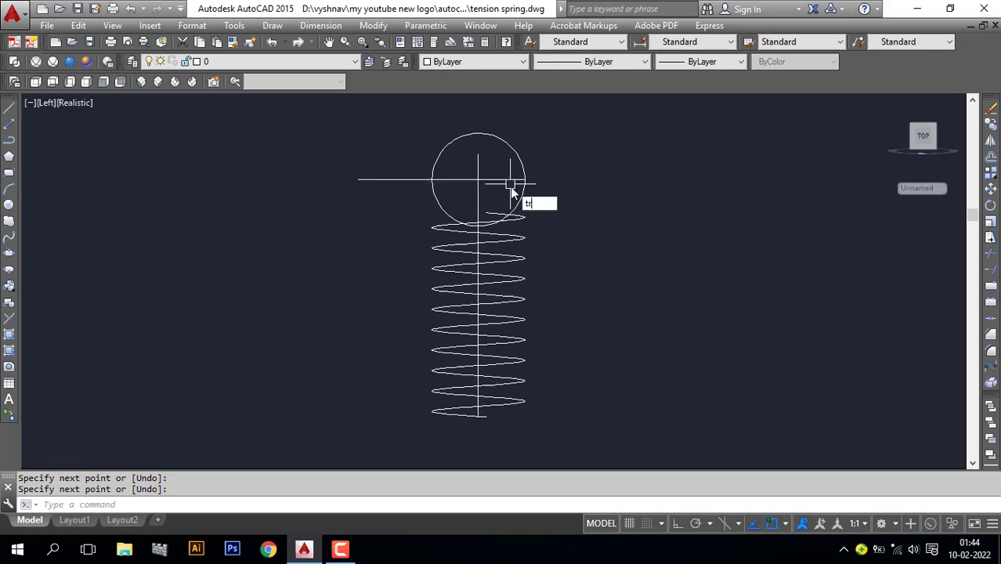
key("Return")
key("Return")
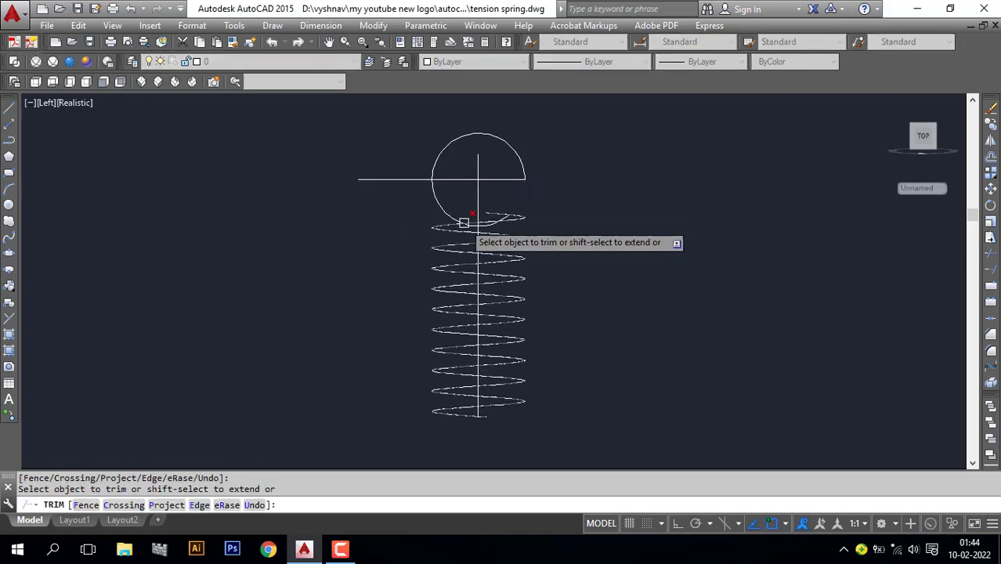
scroll(470, 223, "up", 5)
scroll(510, 211, "up", 1)
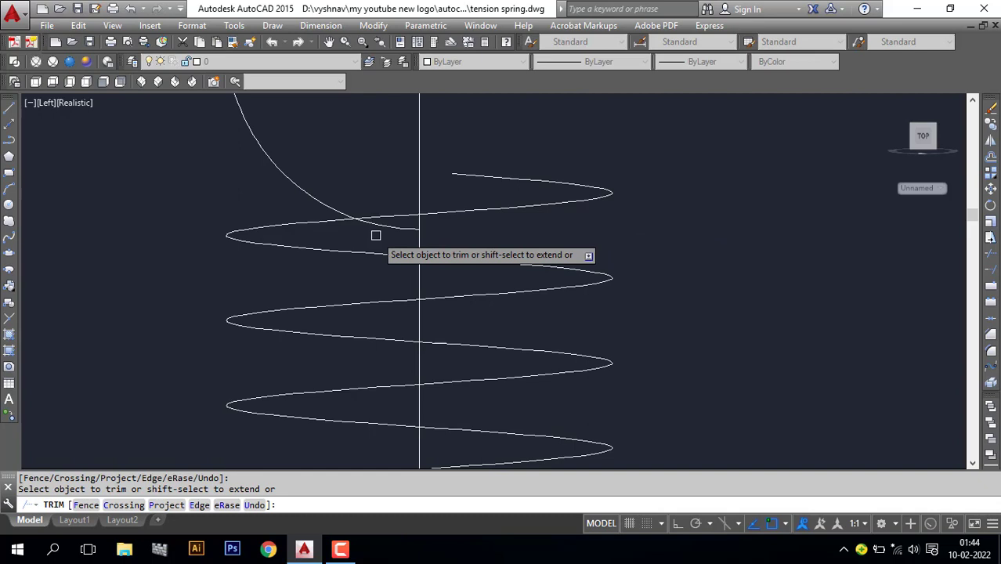
left_click(317, 198)
scroll(446, 318, "down", 5)
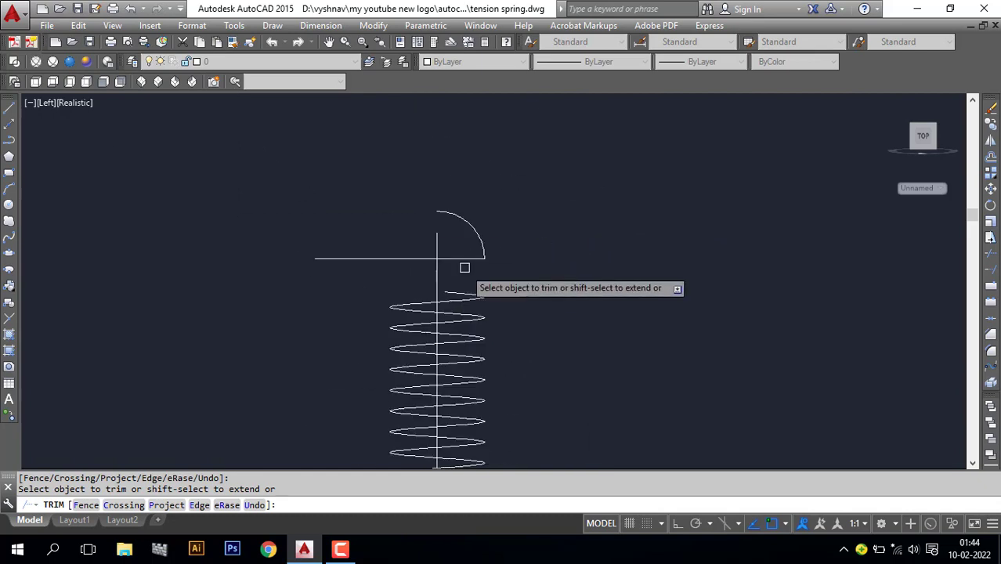
key("ctrl+z")
scroll(451, 274, "up", 5)
scroll(427, 281, "down", 2)
scroll(392, 262, "down", 2)
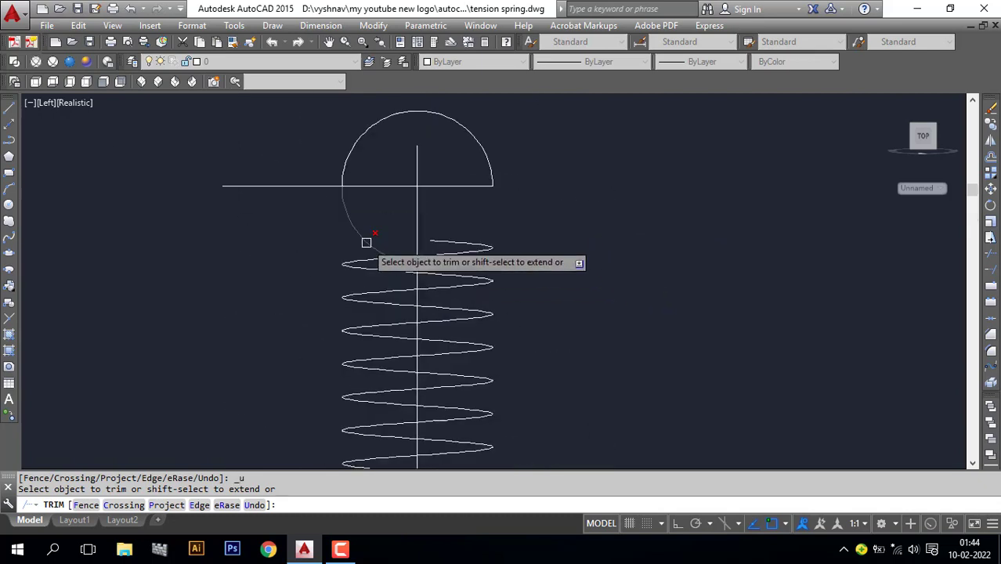
left_click(366, 243)
middle_click_drag(616, 242, 616, 286)
key("Return")
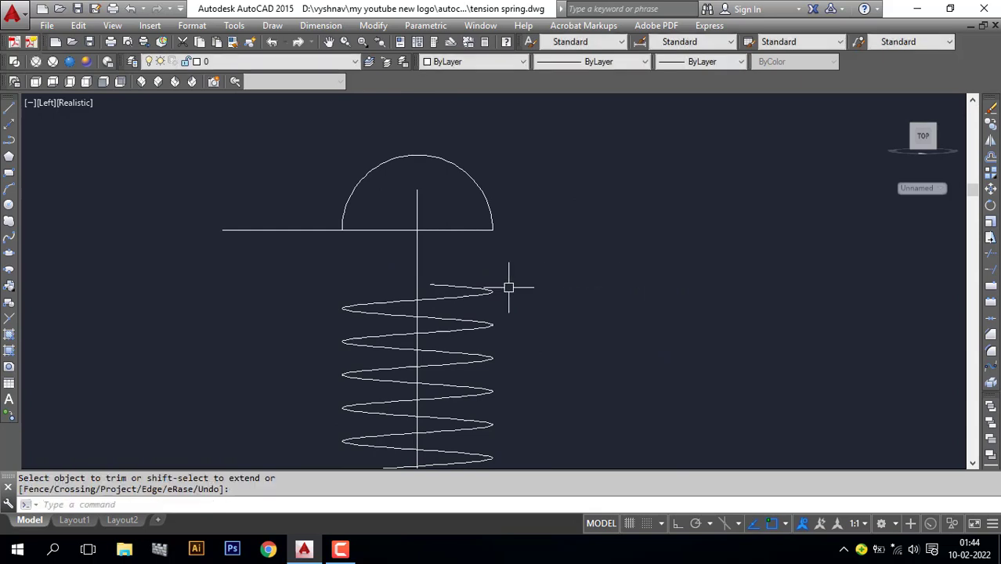
key("Return")
- Erase the horizontal and vertical construction lines, leaving only the semicircular arc
left_click(385, 230)
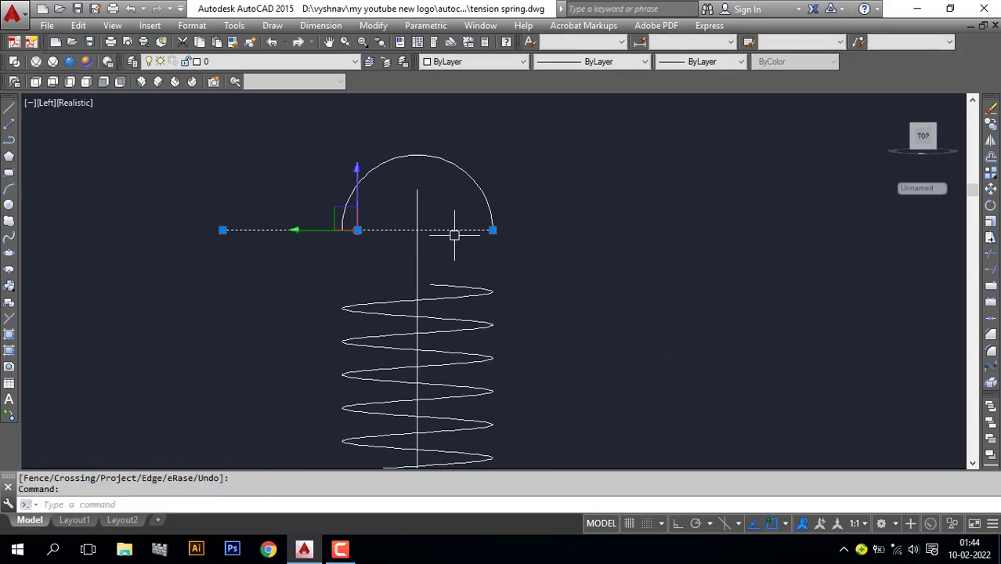
key("Delete")
left_click(418, 227)
key("Delete")
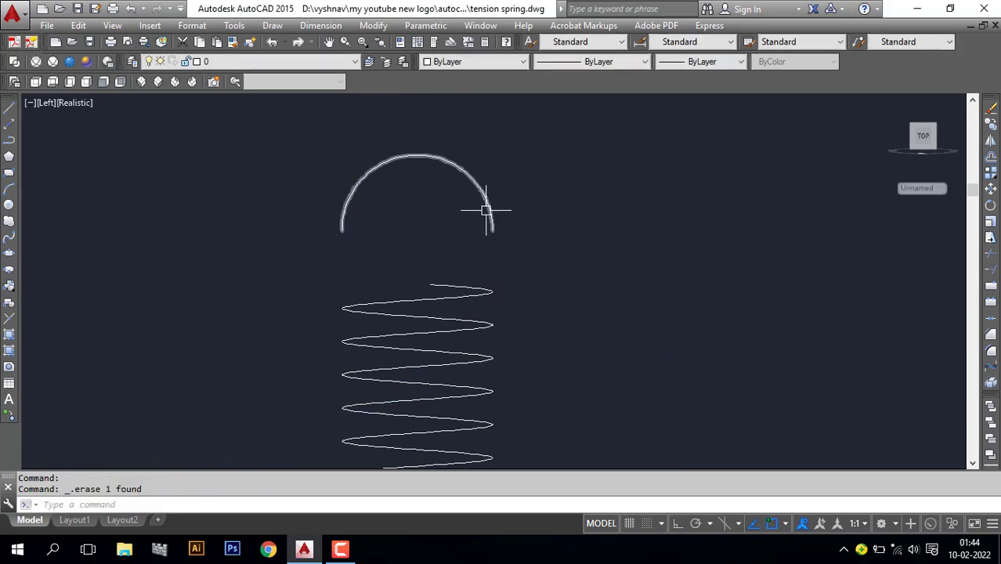
left_click(486, 210)
key("Escape")
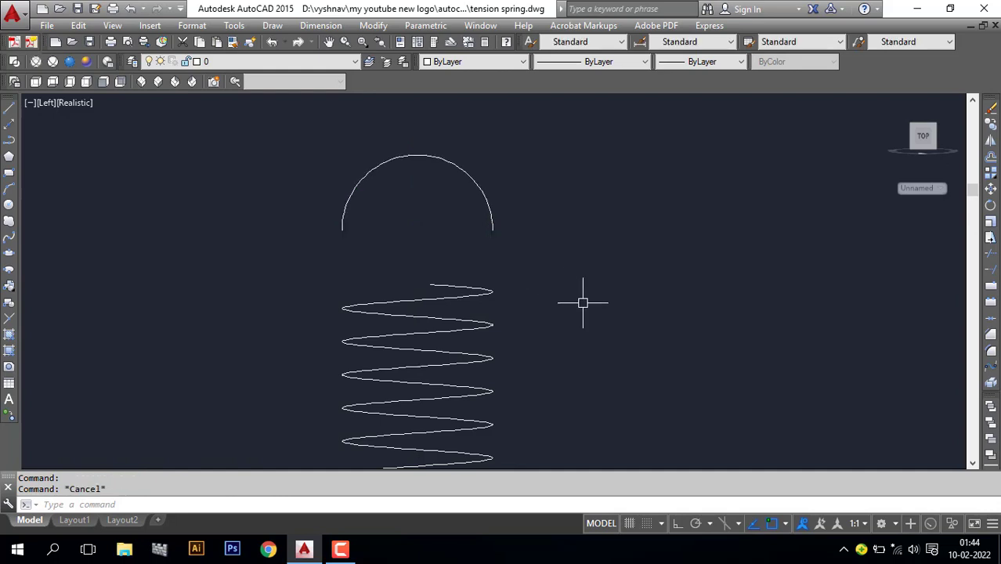
scroll(583, 298, "down", 5)
middle_click_drag(574, 315, 521, 309)
- Mirror the top arc across a horizontal line through the spring's centre, keeping the original
left_click(488, 219)
left_click(462, 230)
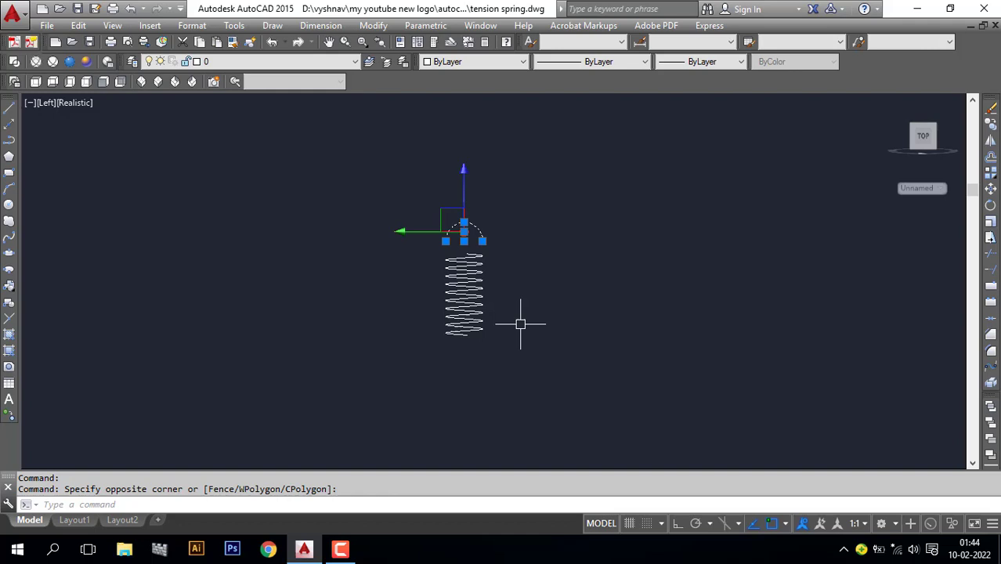
type("M")
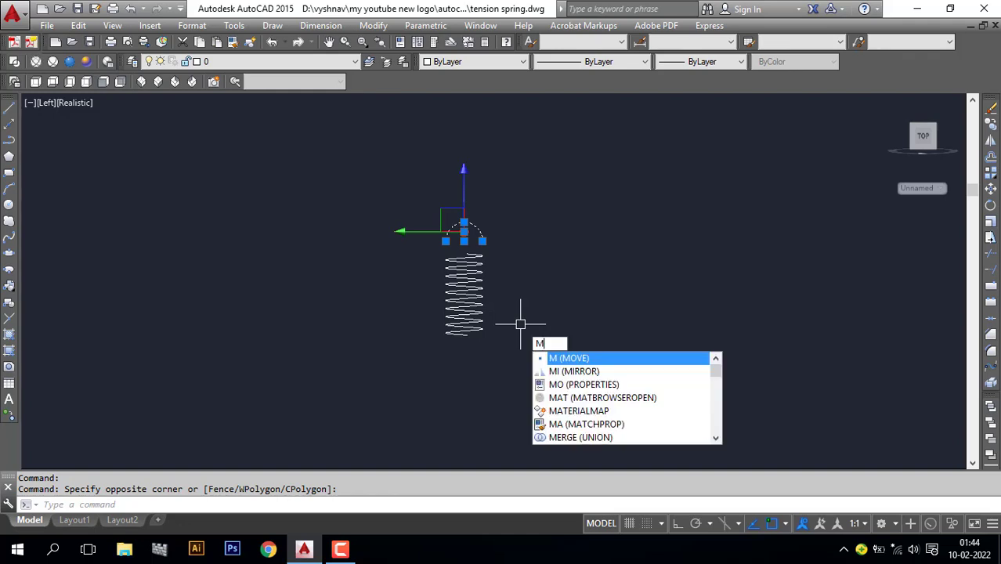
type("i")
key("Return")
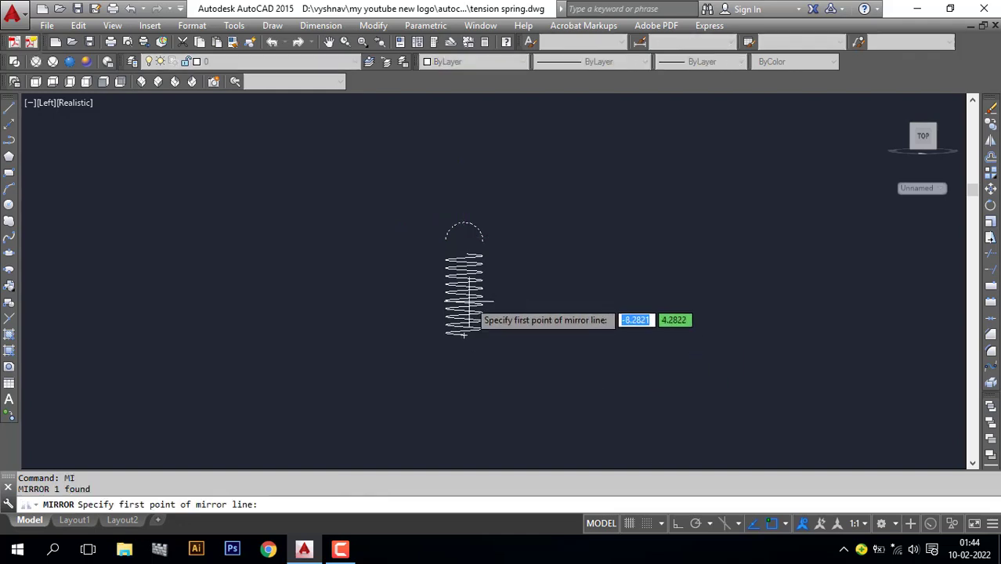
scroll(467, 296, "up", 2)
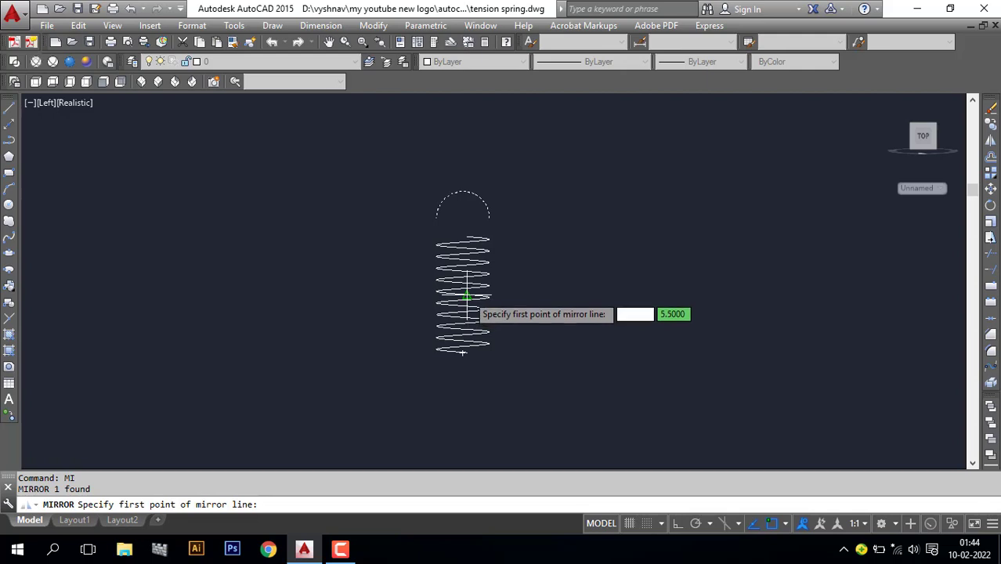
left_click(467, 296)
key("F8")
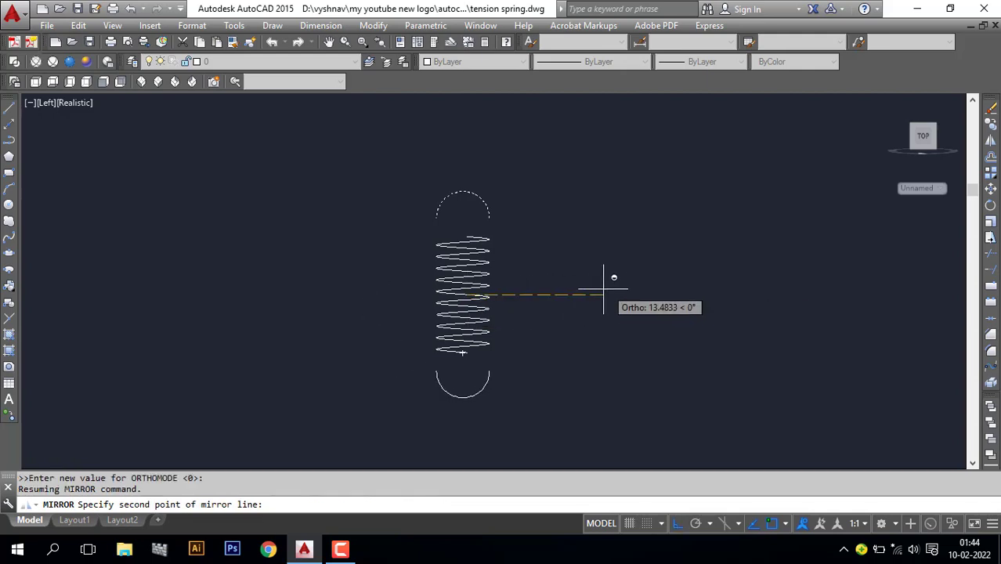
left_click(618, 290)
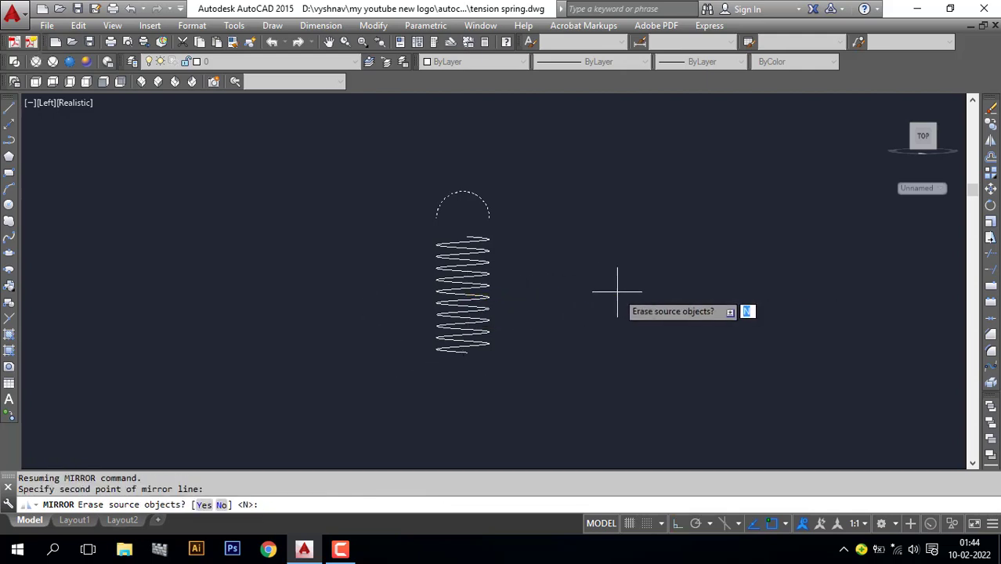
key("Return")
scroll(508, 359, "up", 2)
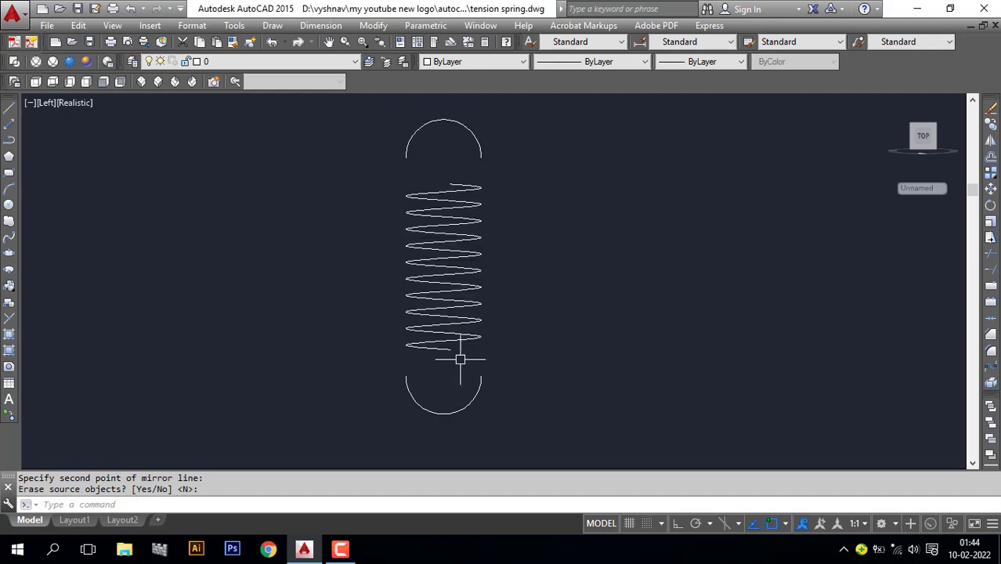
left_click(140, 83)
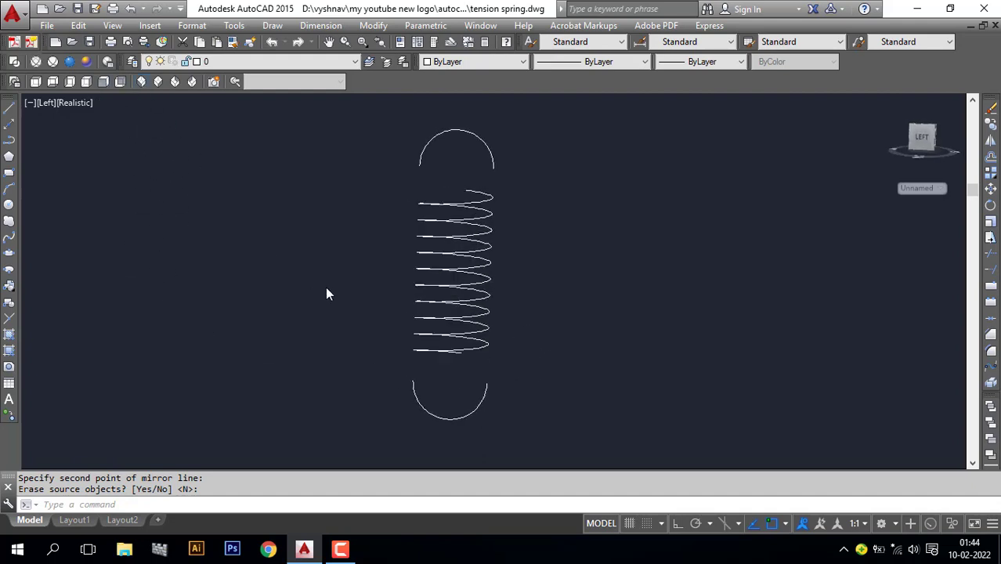
- Blend the helix's top end into the top hook arc with a smooth curve
middle_click_drag(591, 400, 389, 343, "shift")
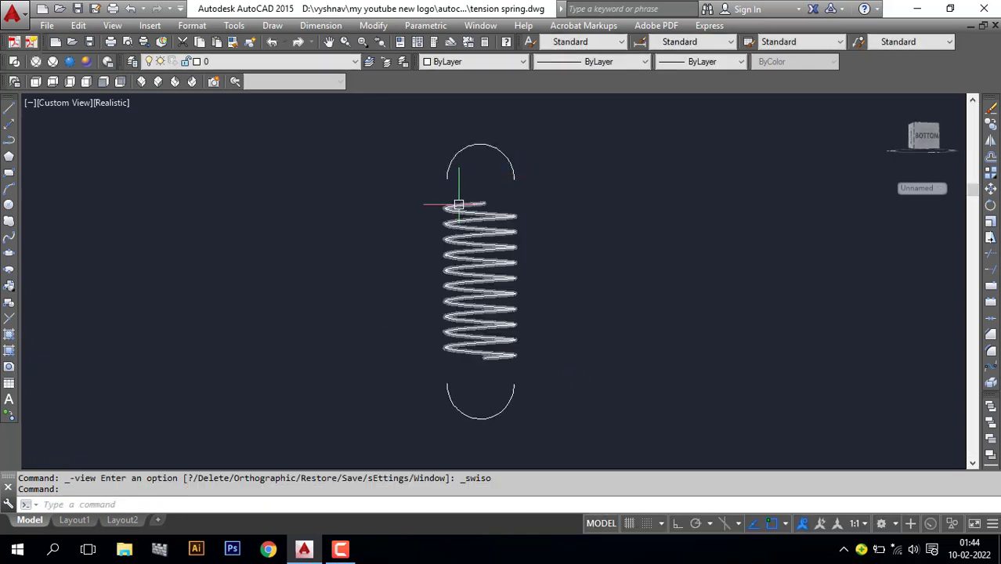
middle_click_drag(511, 212, 502, 258, "shift")
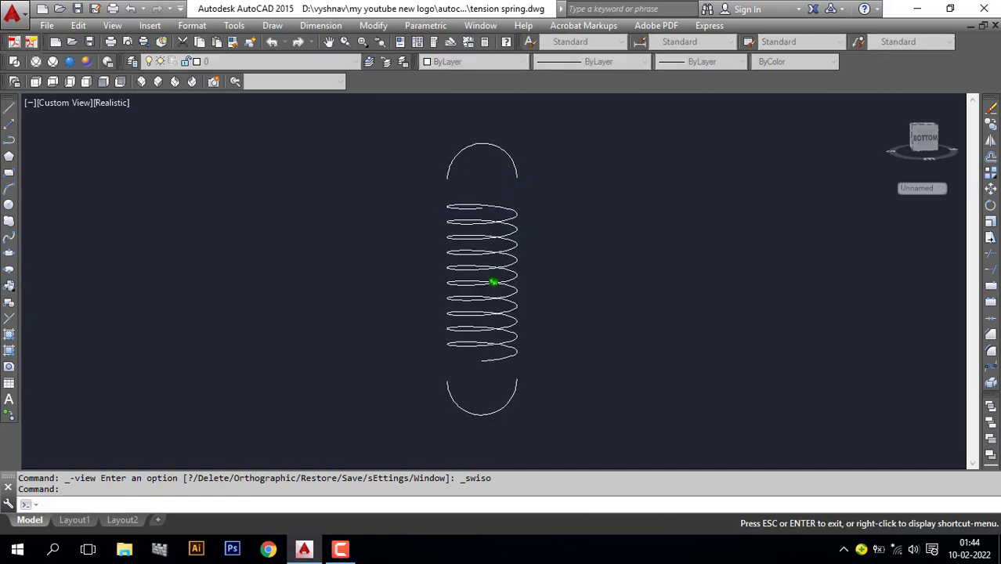
middle_click_drag(549, 298, 581, 331, "shift")
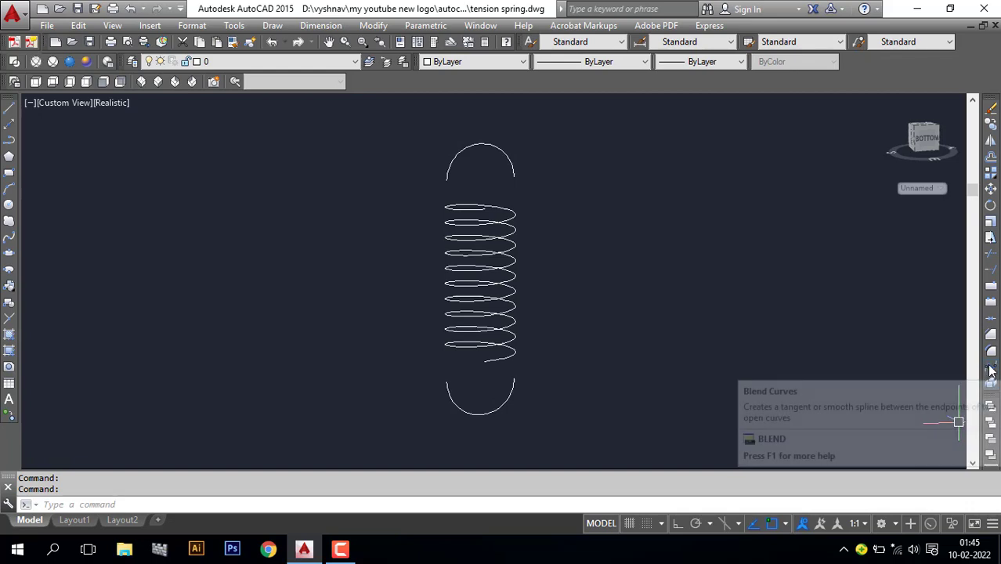
left_click(991, 371)
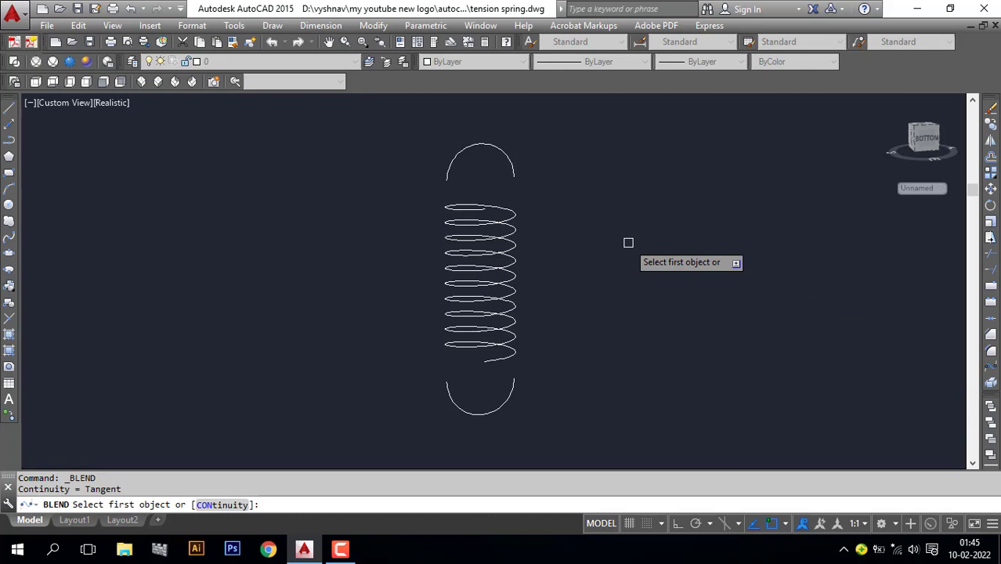
left_click(483, 212)
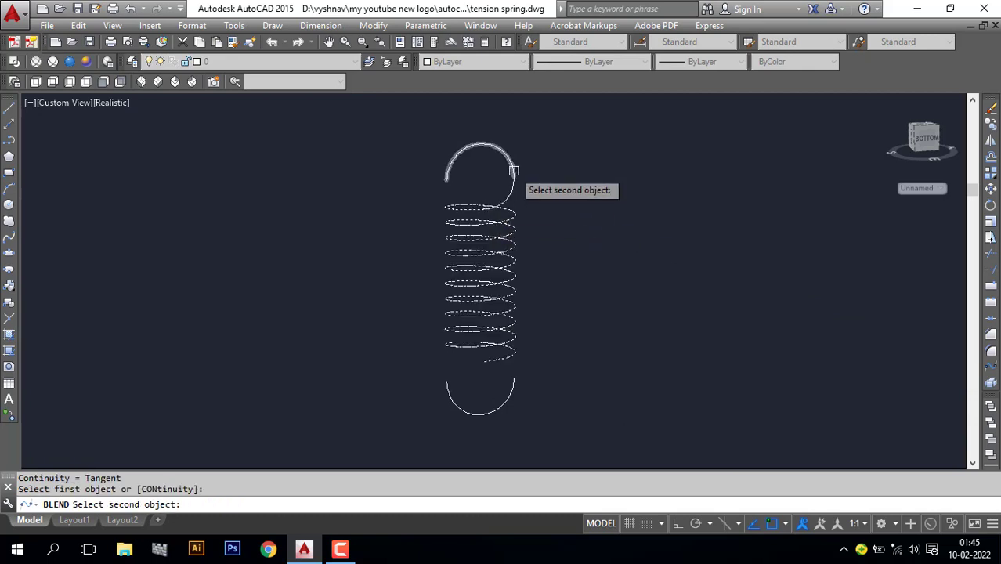
left_click(514, 171)
- Blend the lower hook arc into the helix's bottom end with a second curve
mouse_move(592, 363)
middle_mouse_down("shift")
mouse_move(658, 371)
mouse_move(657, 326)
mouse_move(516, 346)
mouse_move(473, 241)
middle_mouse_up("shift")
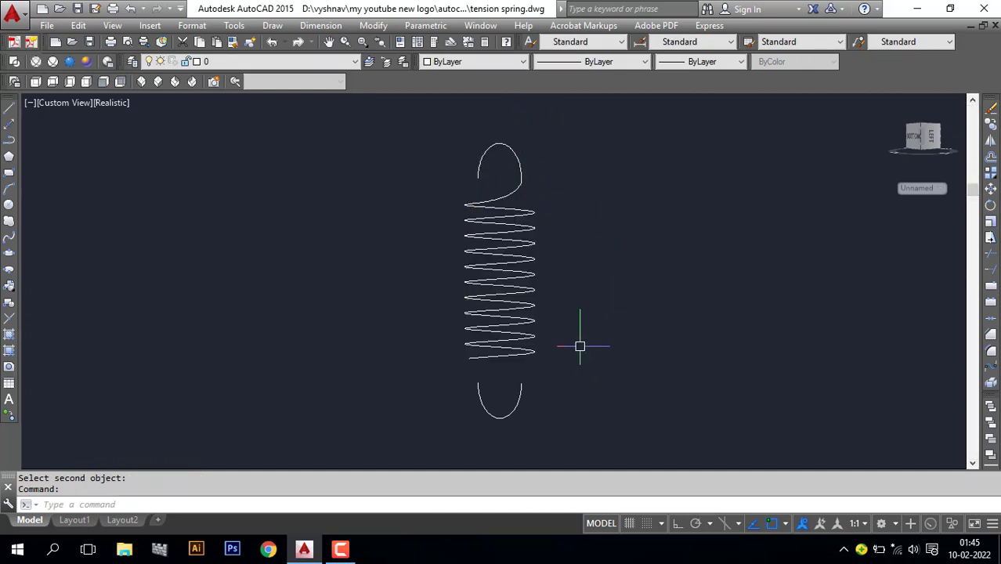
left_click(993, 367)
middle_click_drag(593, 432, 548, 408, "shift")
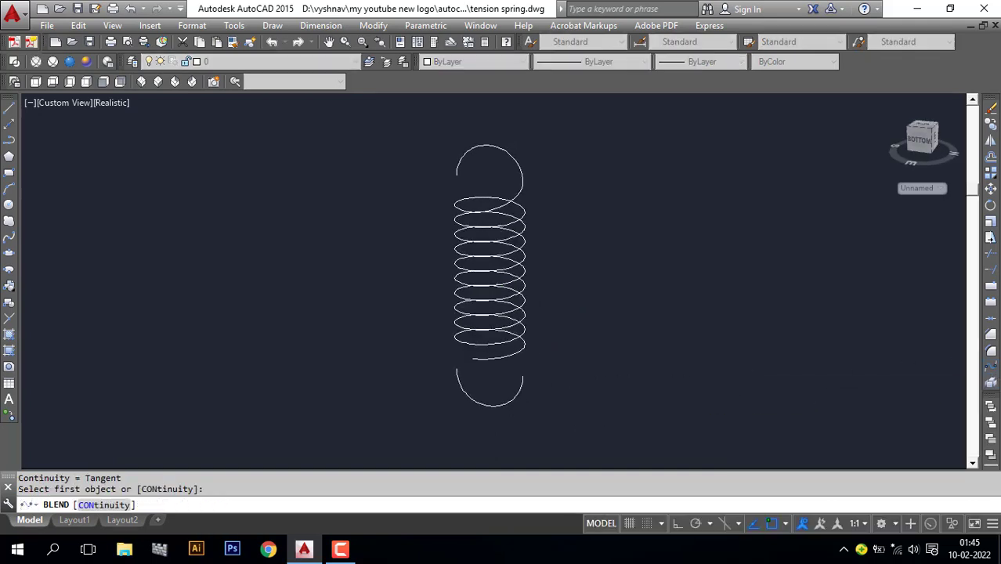
left_click(457, 373)
key("Escape")
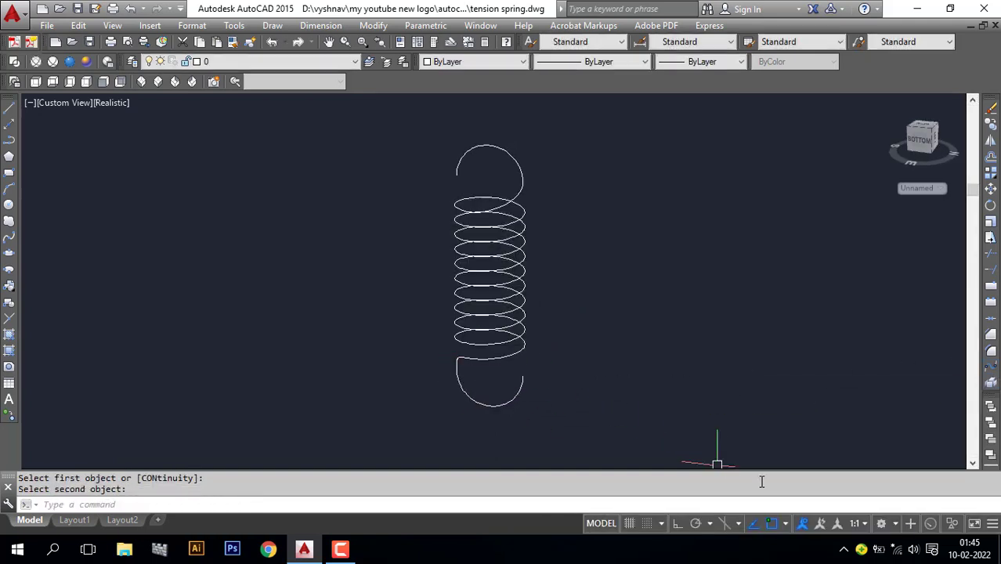
middle_click_drag(660, 413, 809, 340, "shift")
left_click(493, 281)
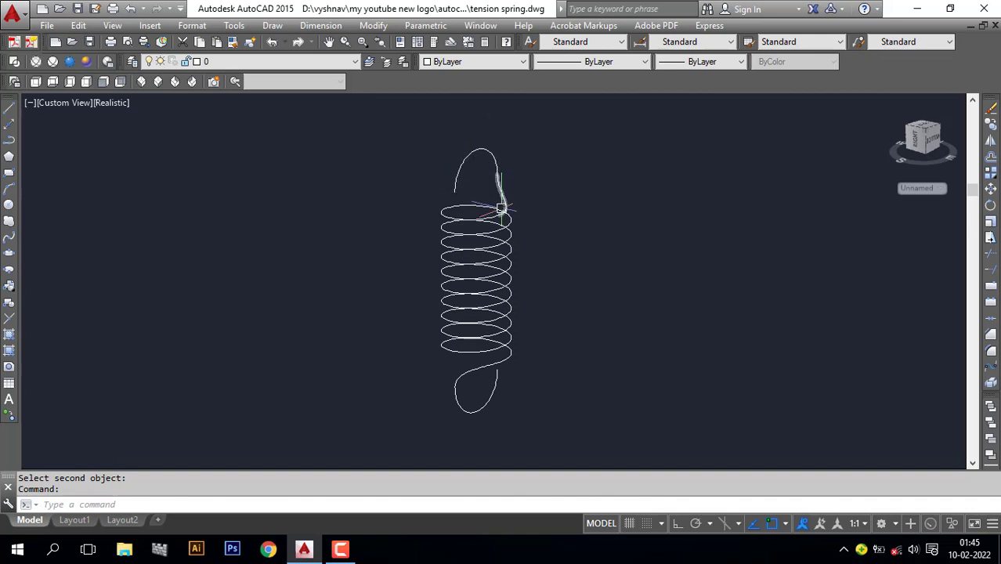
middle_click_drag(523, 277, 501, 166, "shift")
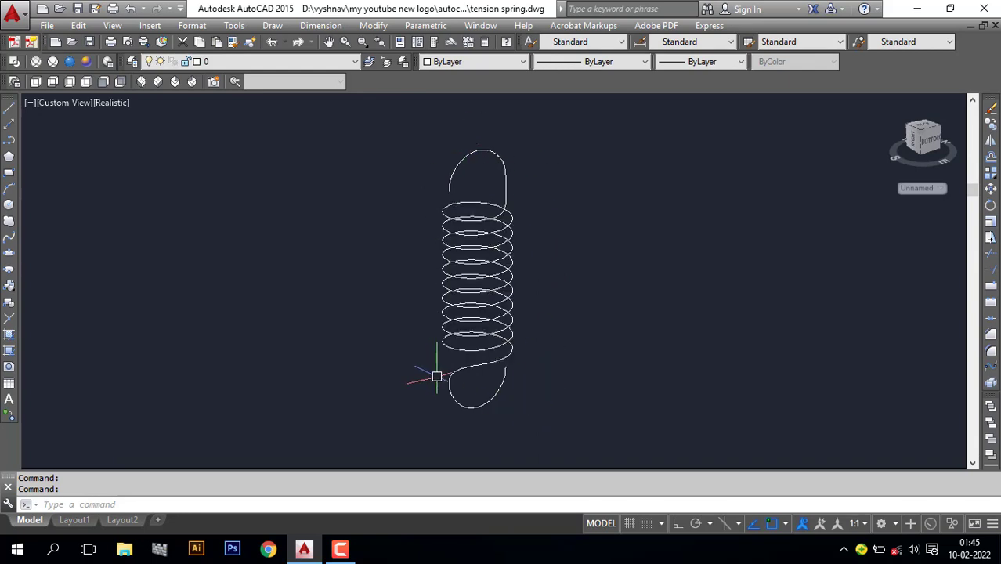
- JOIN the helix, two hooks and two blend curves into one spline, then show the Front view
type("j")
key("Return")
left_click(563, 417)
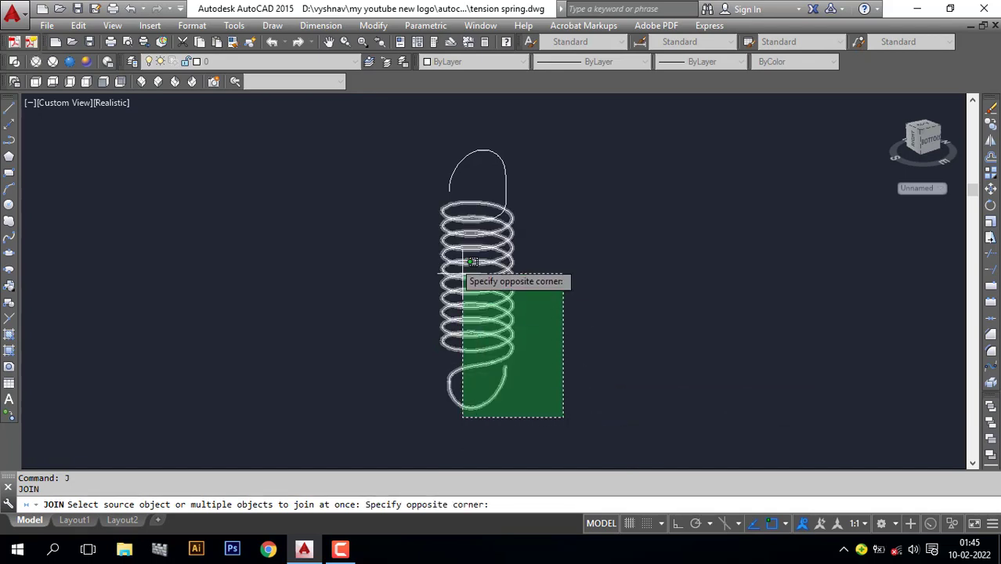
left_click(425, 141)
key("Return")
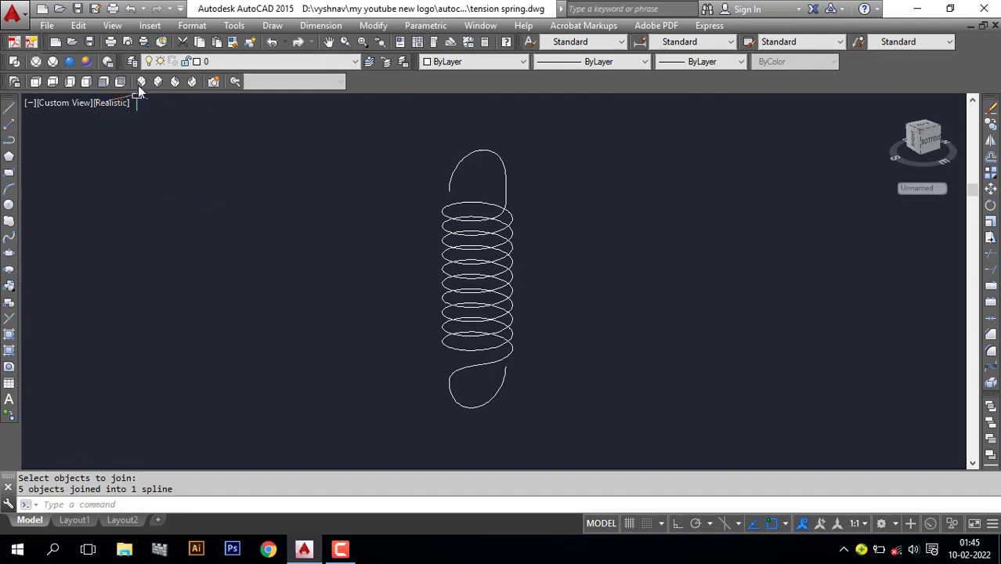
left_click(102, 83)
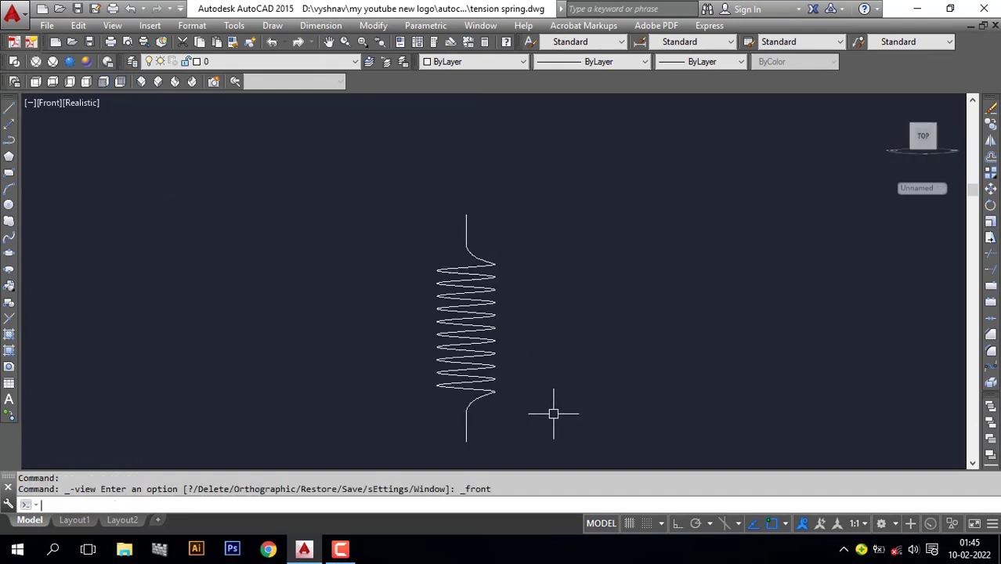
- Draw a 0.5-radius profile circle to the left of the spring spline
type("c")
key("Return")
left_click(373, 360)
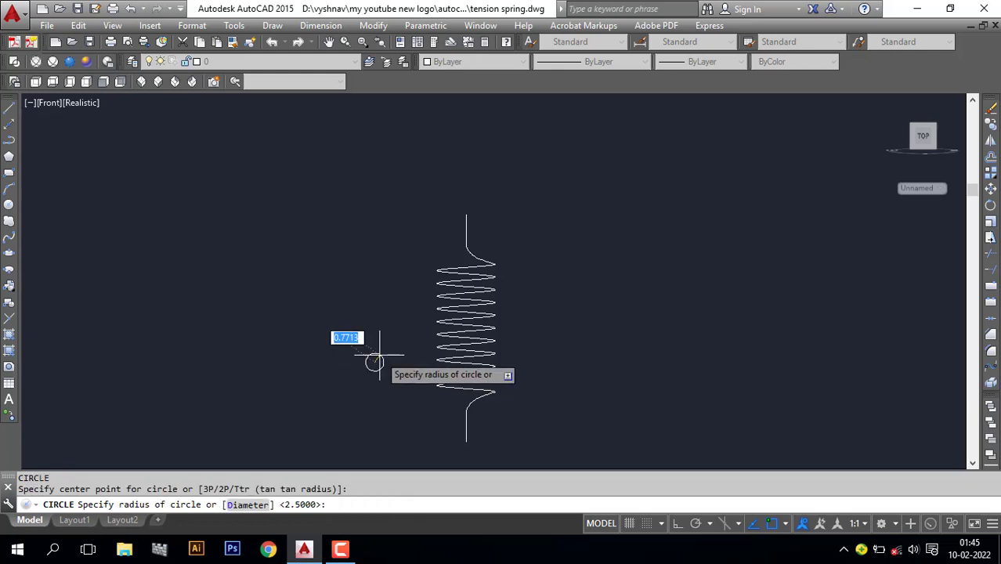
type(".5")
key("Return")
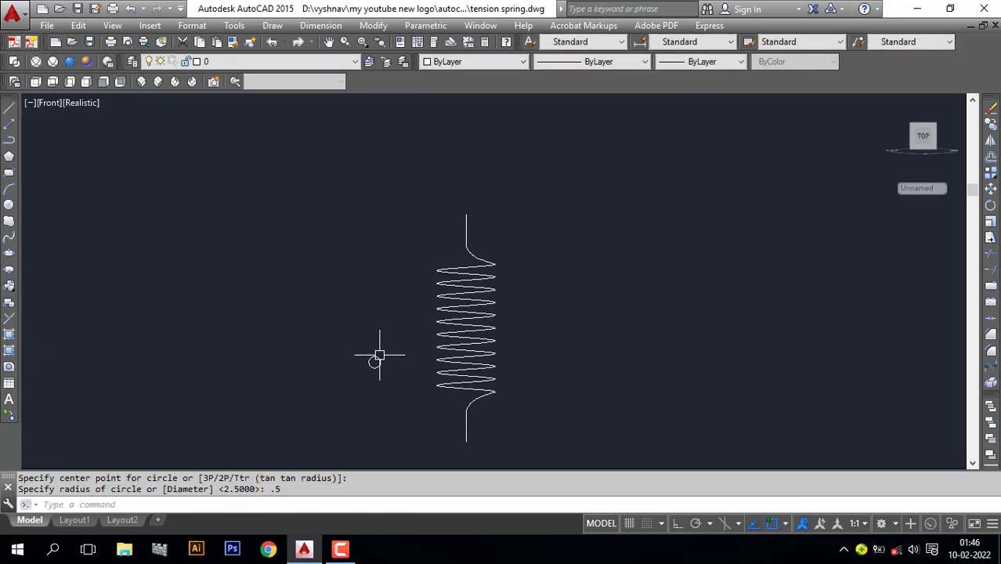
scroll(470, 358, "up", 2)
scroll(517, 359, "down", 3)
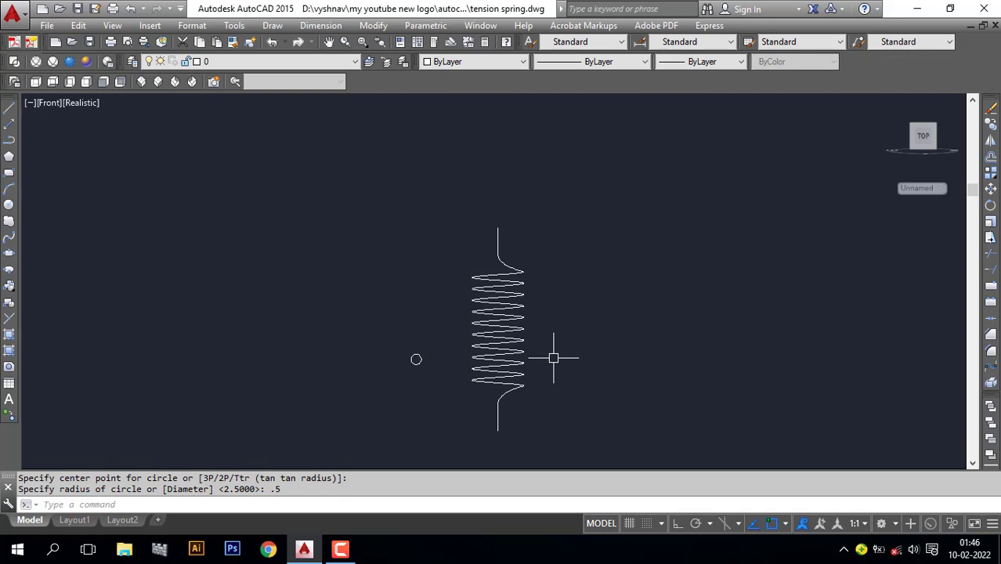
- Sweep the small circle profile along the joined hooked spring spline to form the wire
type("SW")
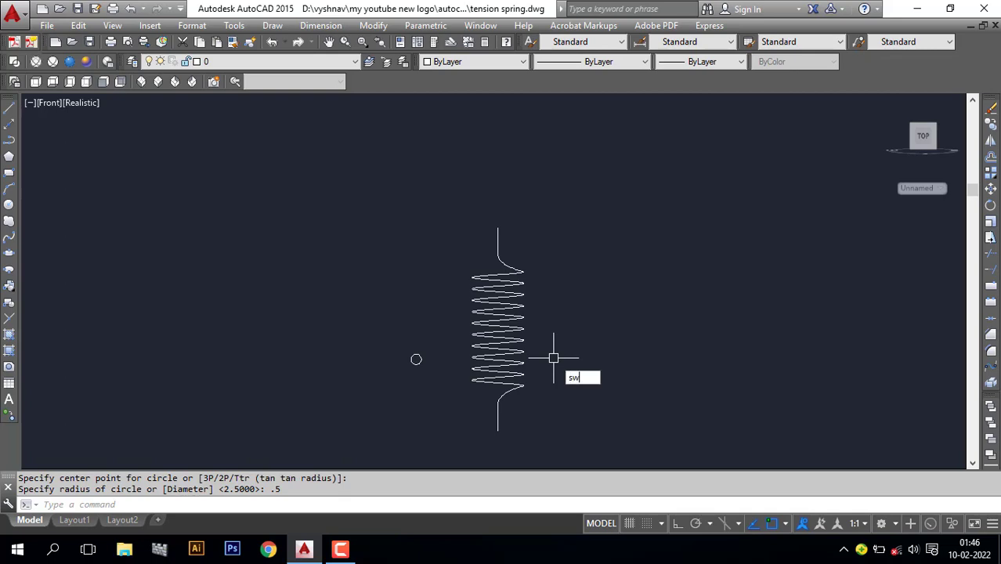
type("EEP")
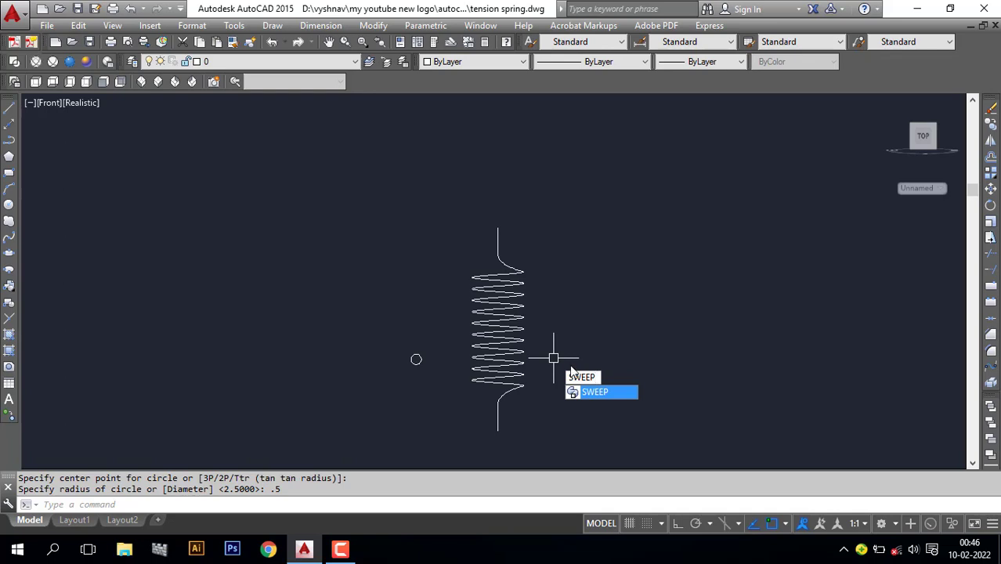
left_click(272, 29)
mouse_move(298, 43)
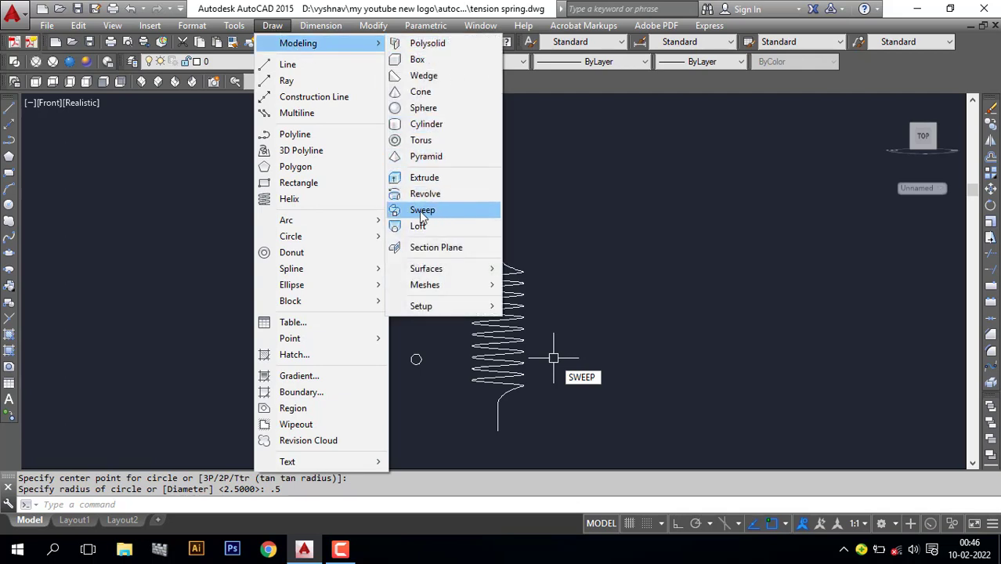
left_click(422, 212)
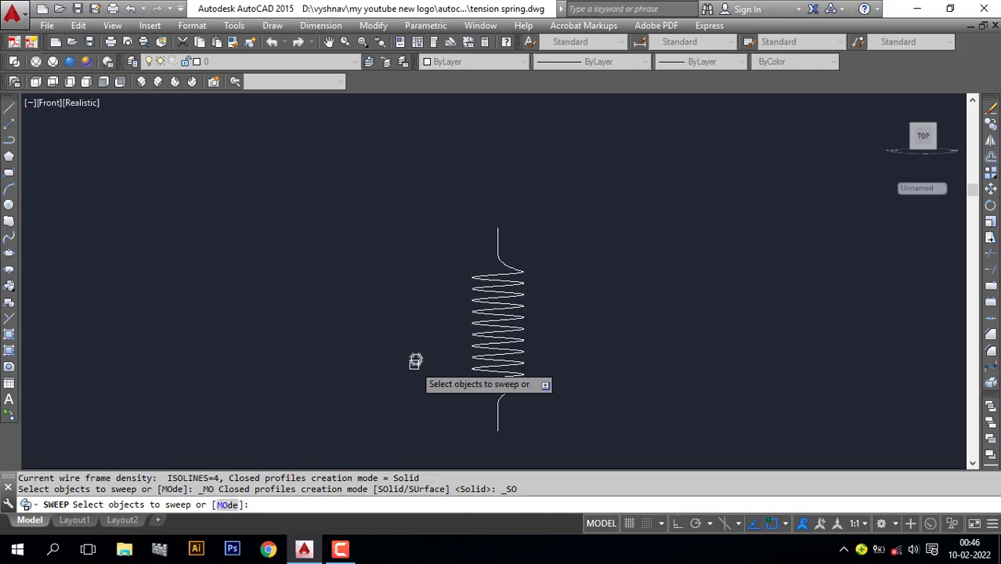
left_click(415, 361)
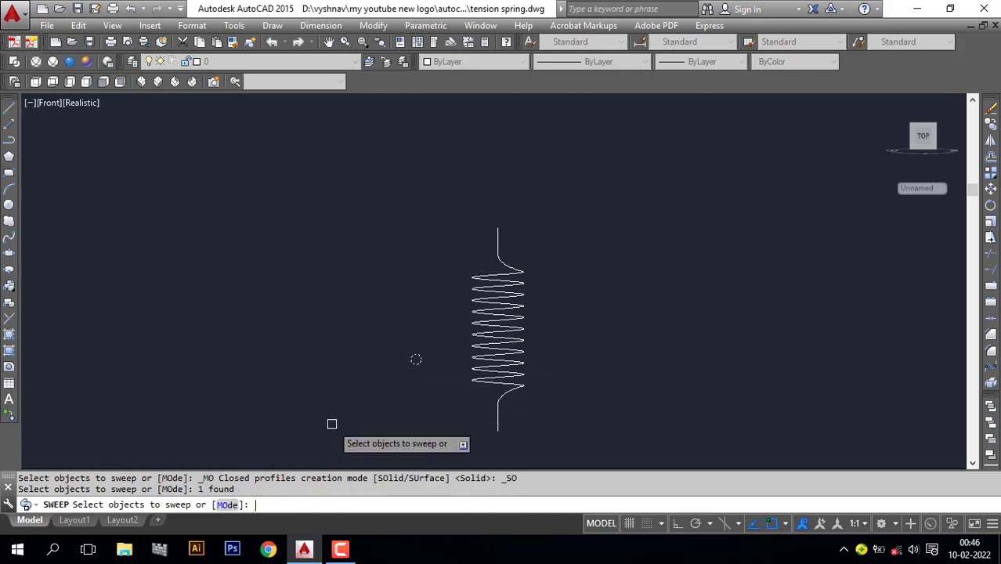
key("Return")
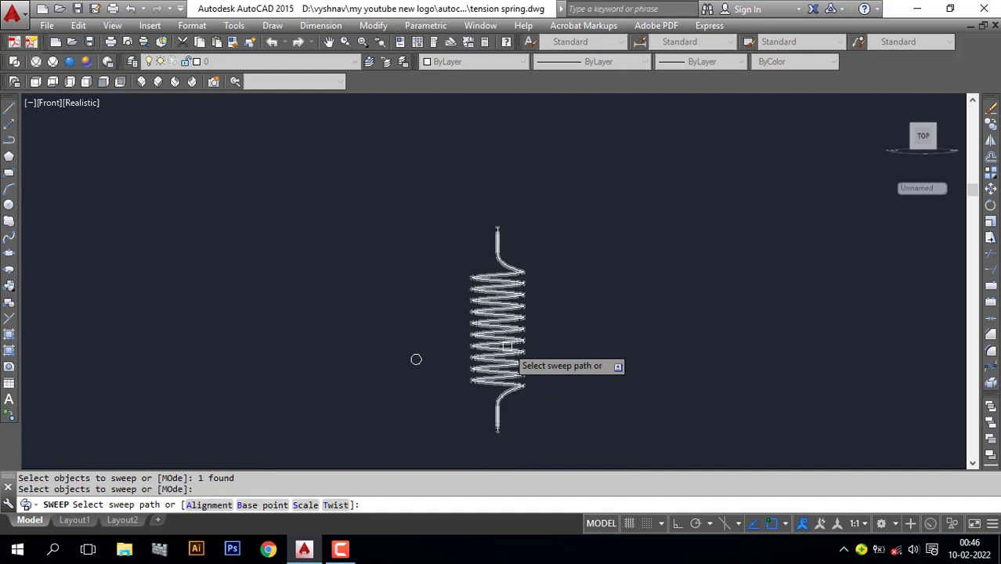
left_click(507, 346)
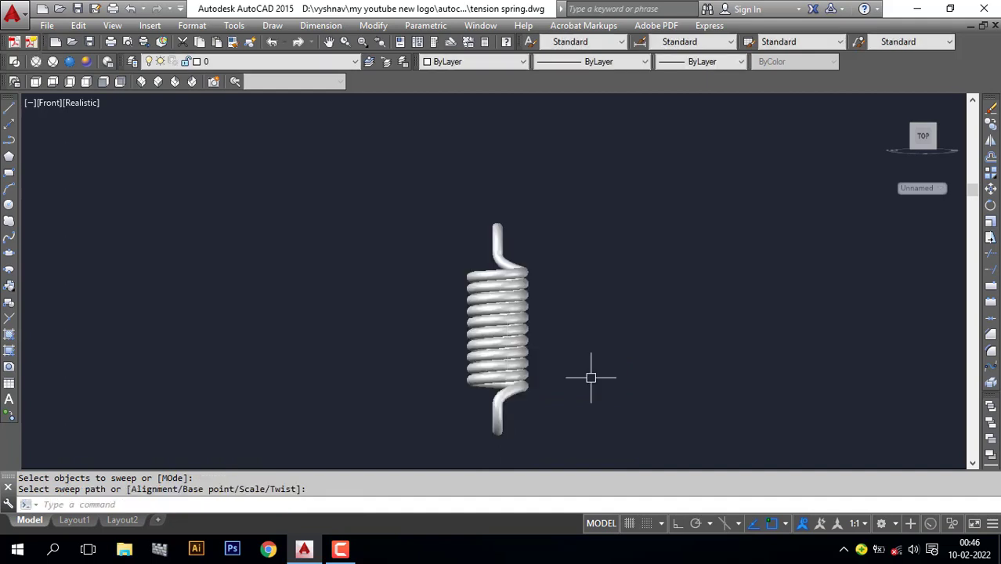
- Orbit the solid spring to an angled view showing both end hooks
mouse_move(543, 340)
middle_mouse_down("shift")
mouse_move(518, 380)
mouse_move(650, 398)
mouse_move(700, 362)
mouse_move(637, 405)
mouse_move(447, 411)
mouse_move(440, 337)
mouse_move(327, 307)
mouse_move(319, 358)
mouse_move(449, 393)
middle_mouse_up("shift")
mouse_move(525, 394)
middle_mouse_down()
mouse_move(434, 361)
mouse_move(615, 324)
mouse_move(585, 343)
mouse_move(496, 330)
mouse_move(594, 333)
mouse_move(584, 346)
middle_mouse_up()
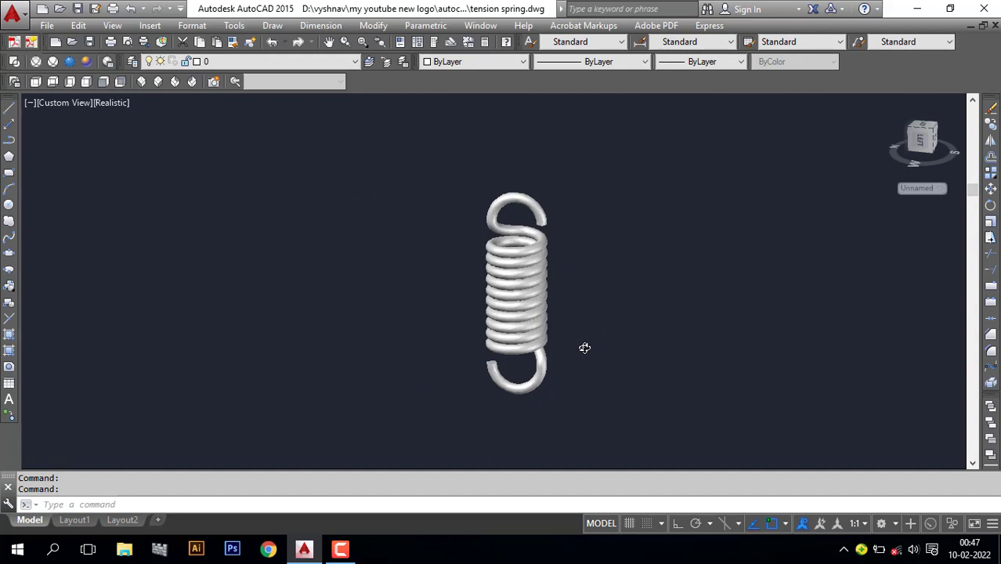